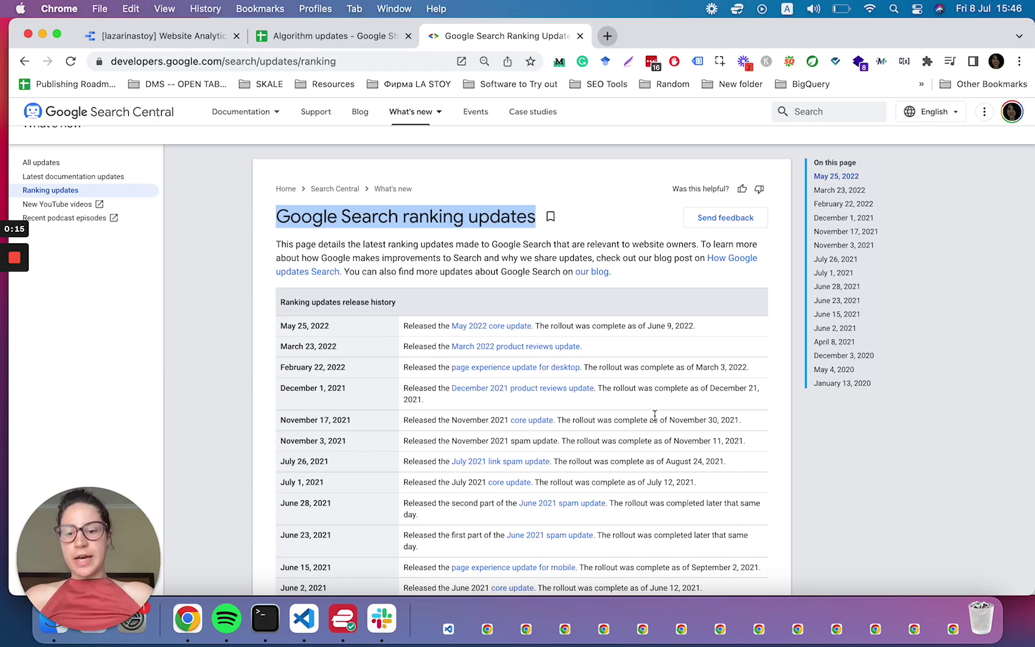
- Dismiss the low battery notification and close the Twitter profile tab
scroll(655, 415, down, 3)
scroll(655, 415, up, 2)
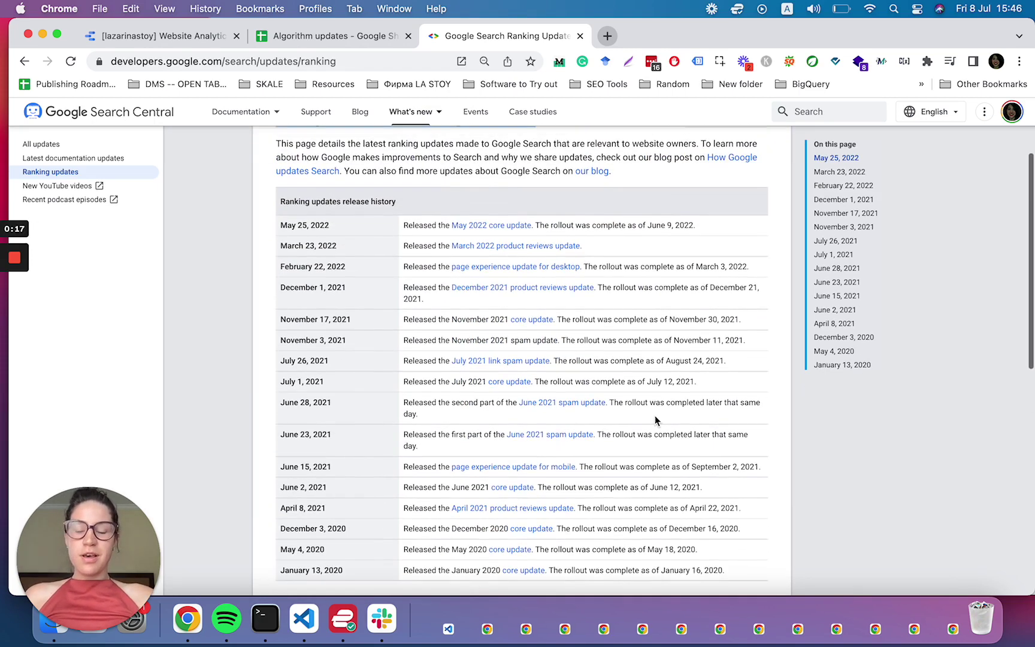
scroll(656, 418, up, 2)
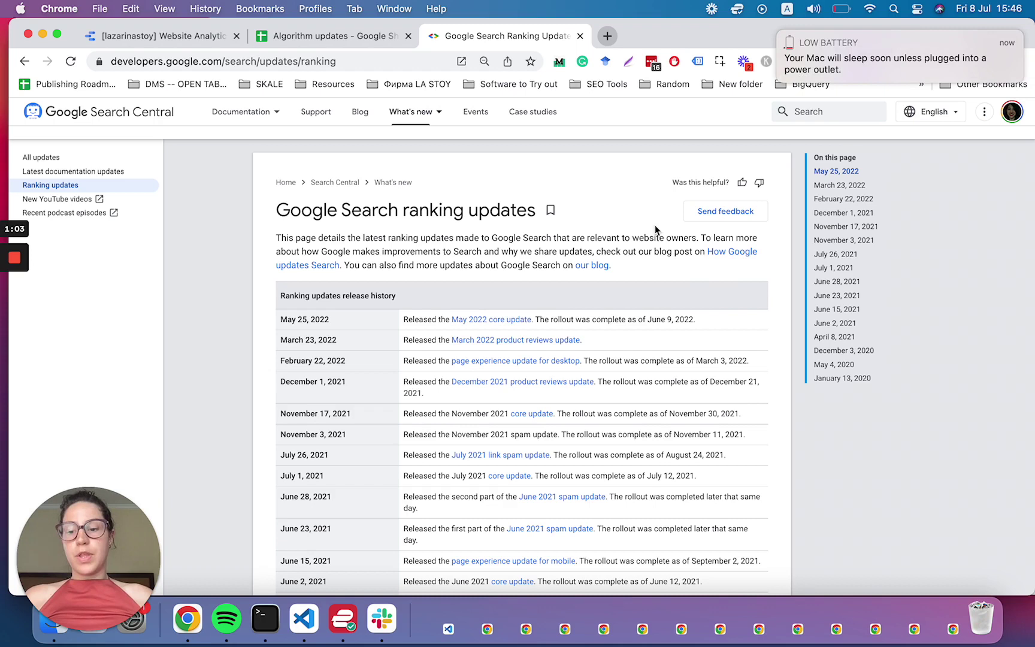
click(780, 33)
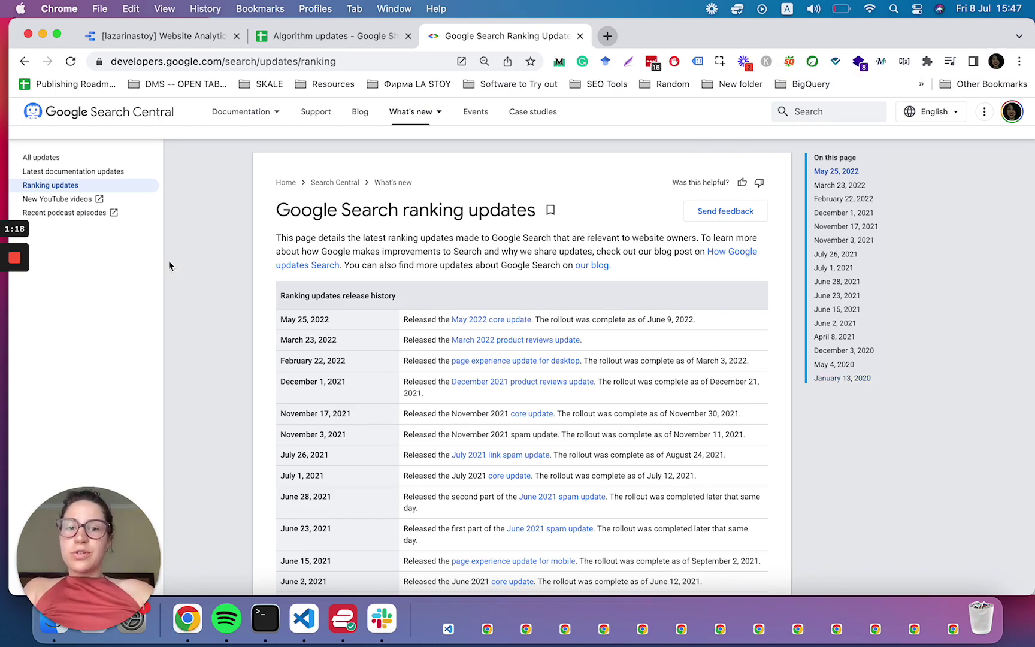
mouse_move(13, 299)
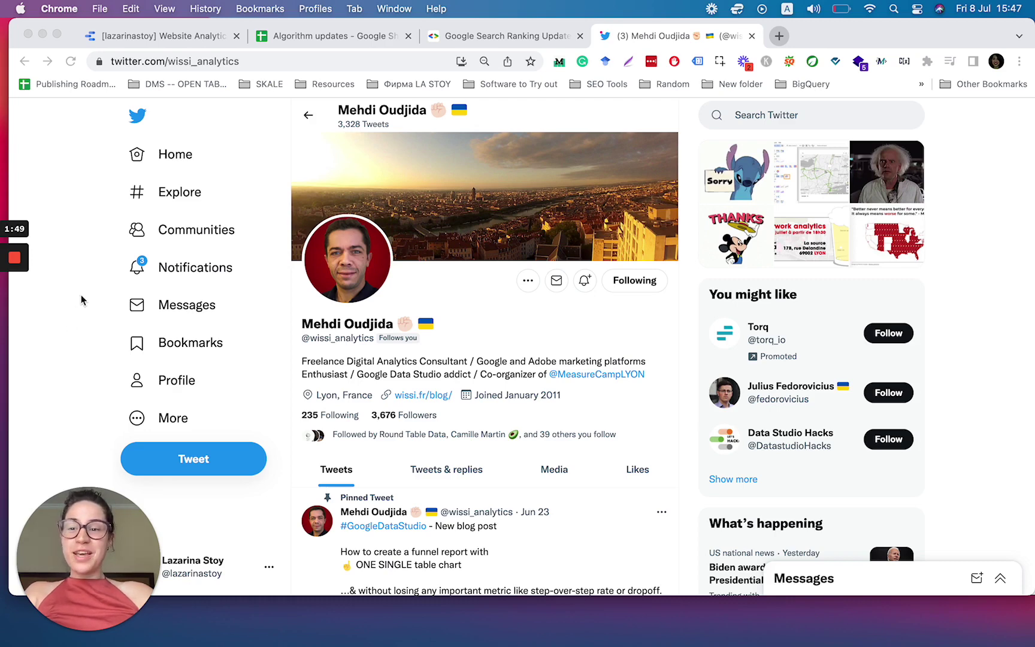
mouse_move(16, 277)
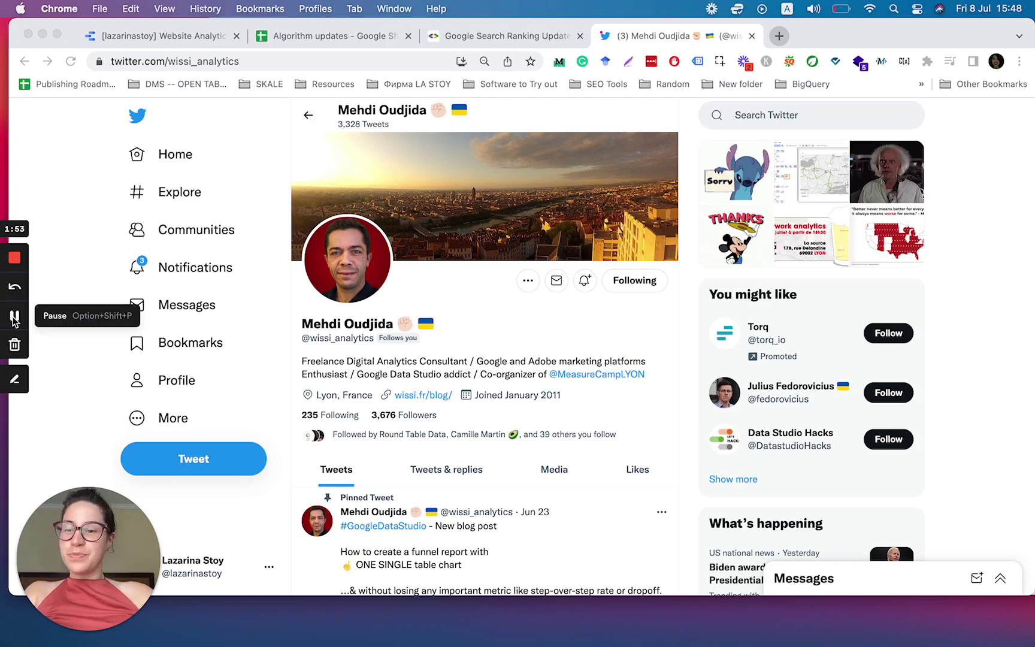
key(super+w)
- Switch to the Algorithm updates spreadsheet and select the December 1, 2021 date cell
click(345, 61)
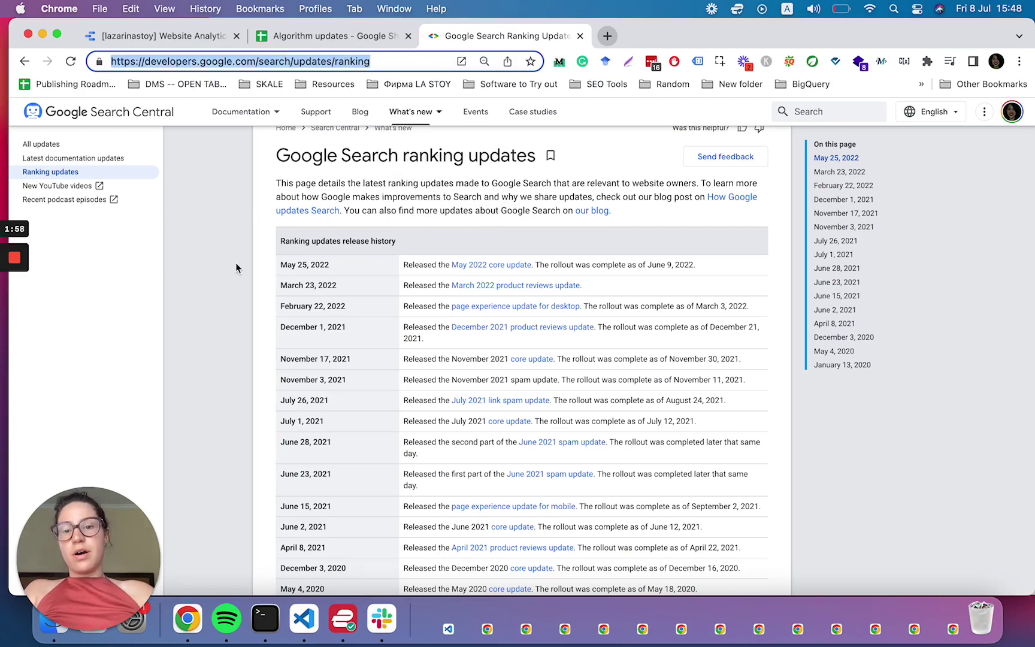
scroll(236, 268, up, 1)
click(286, 41)
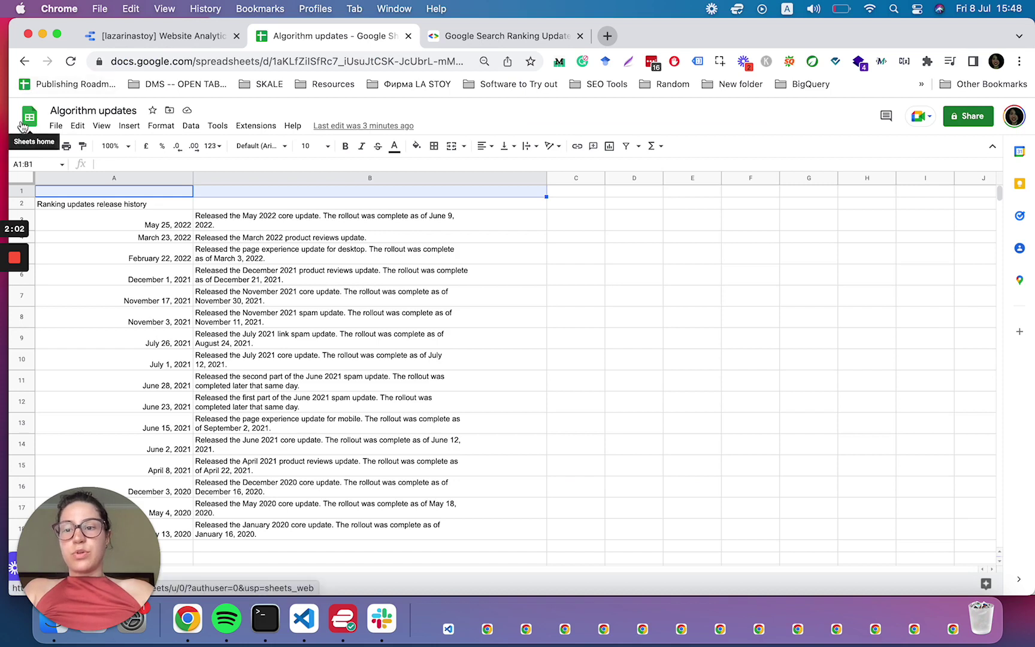
click(66, 110)
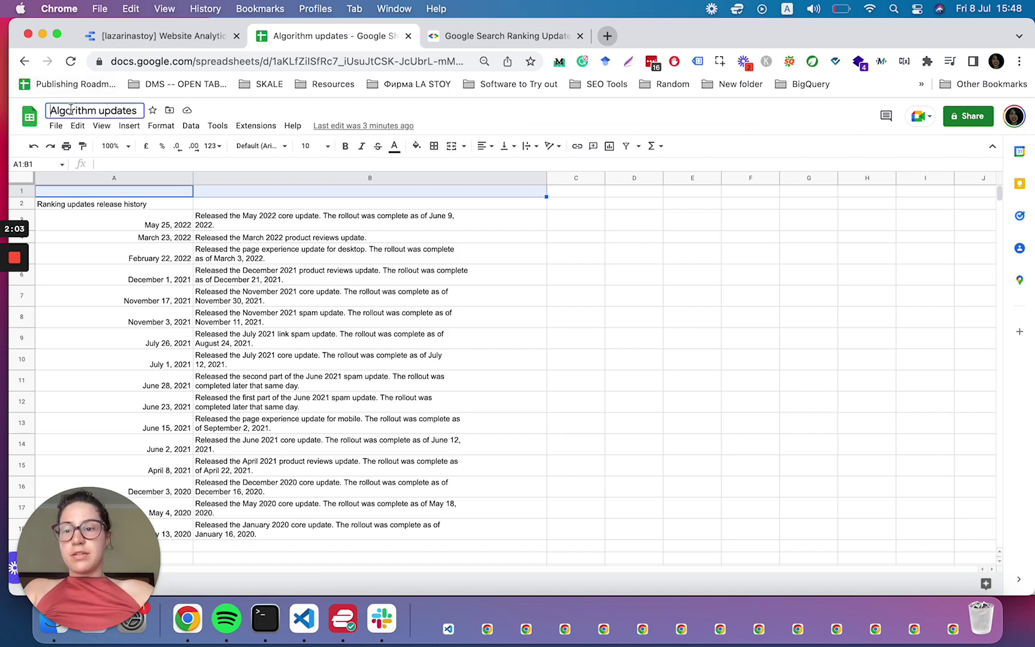
click(56, 282)
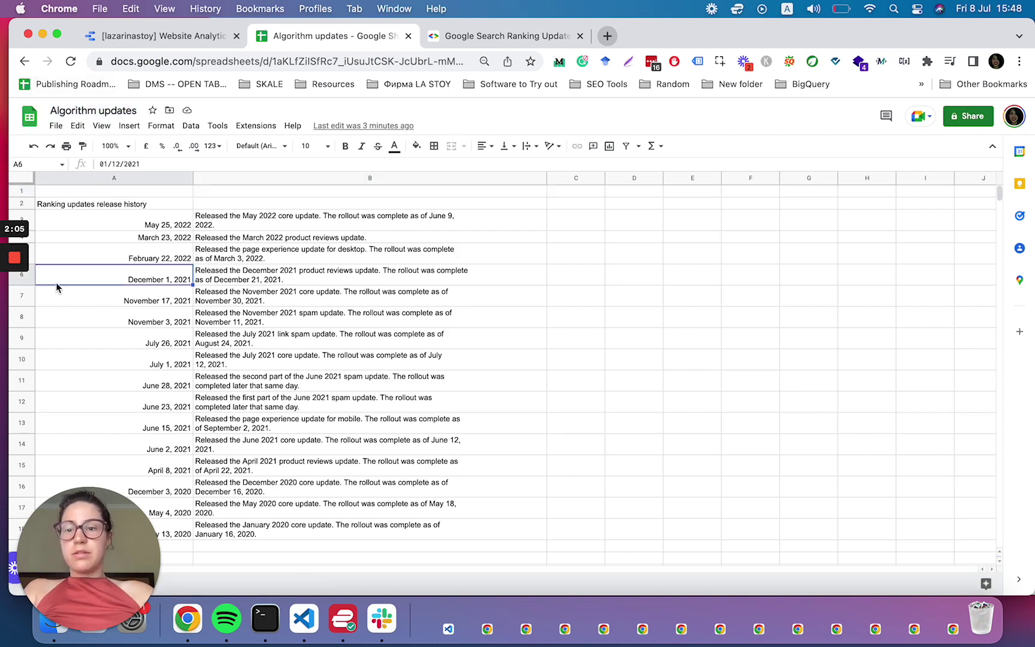
- Inspect the IMPORTHTML formula and source address in A2, with browser zoom at 100%
click(104, 202)
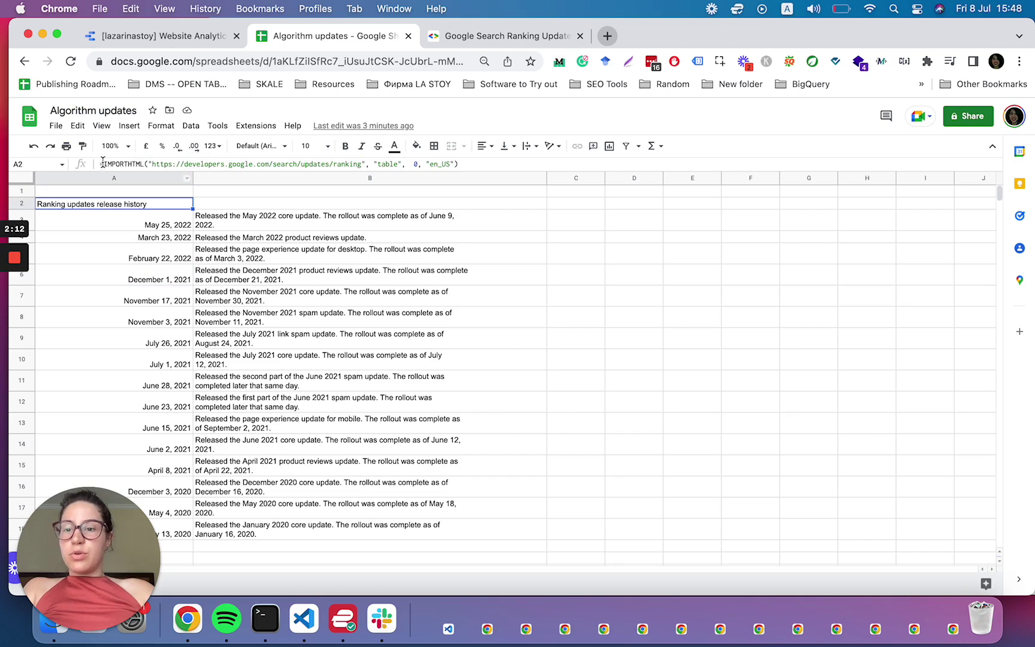
drag(102, 162, 148, 163)
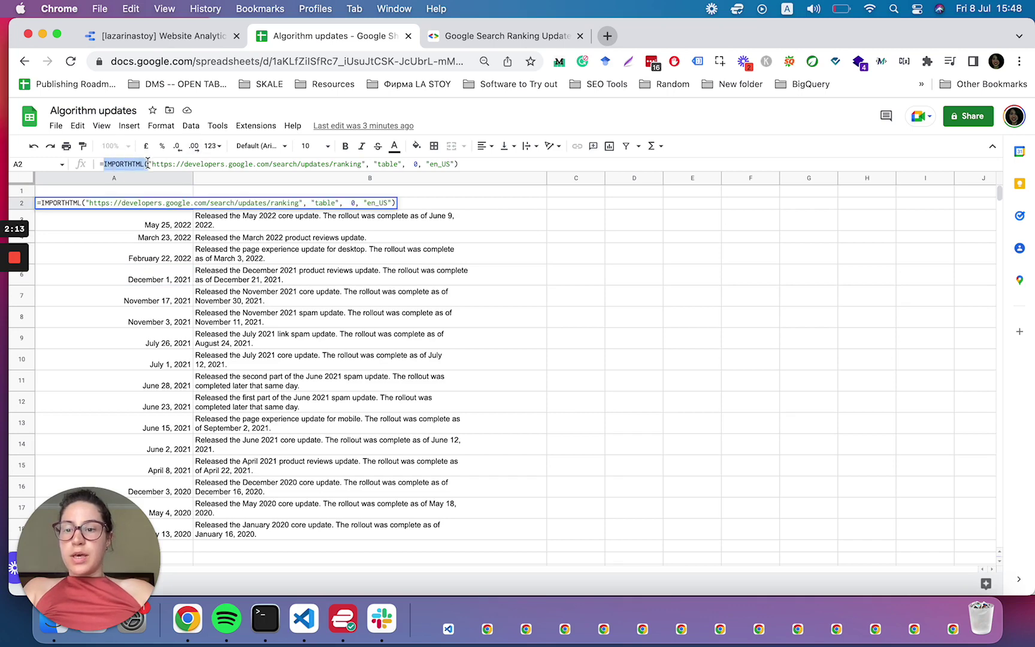
click(1019, 63)
click(971, 219)
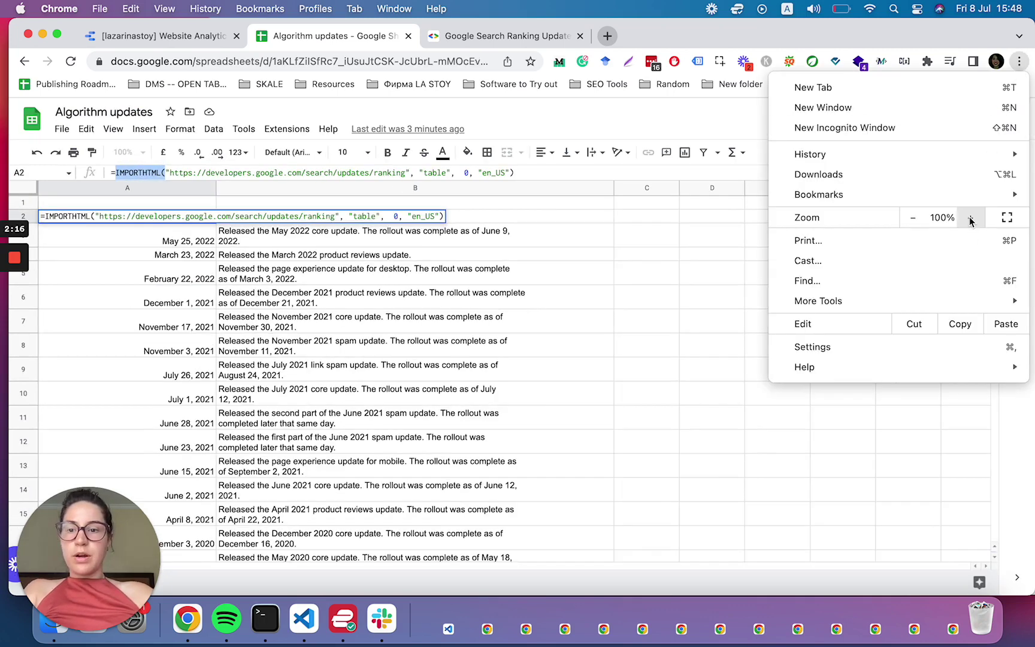
click(447, 182)
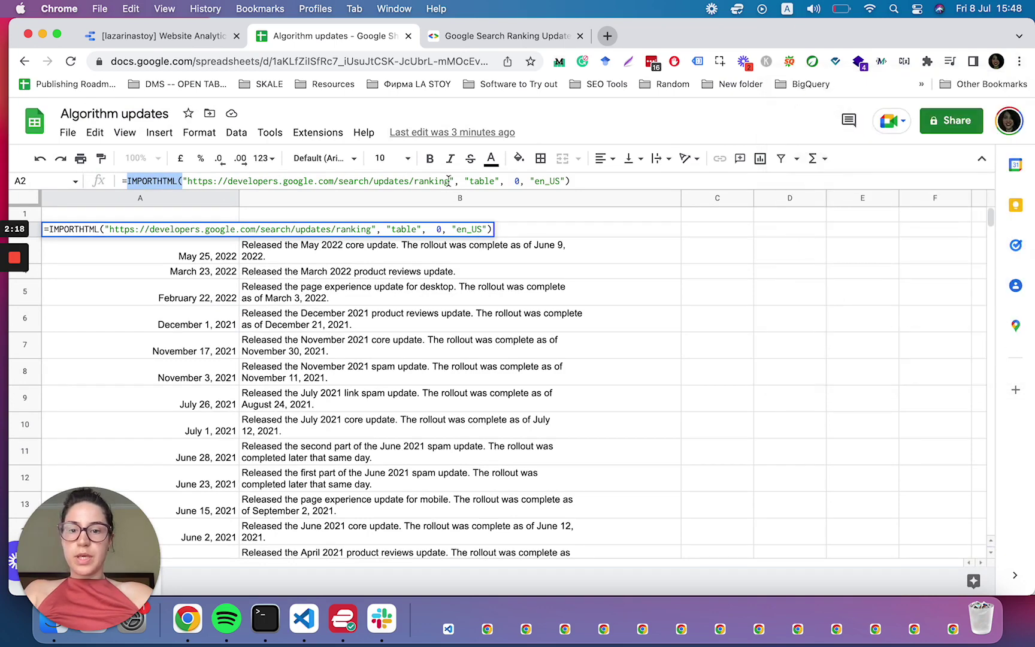
drag(450, 181, 188, 181)
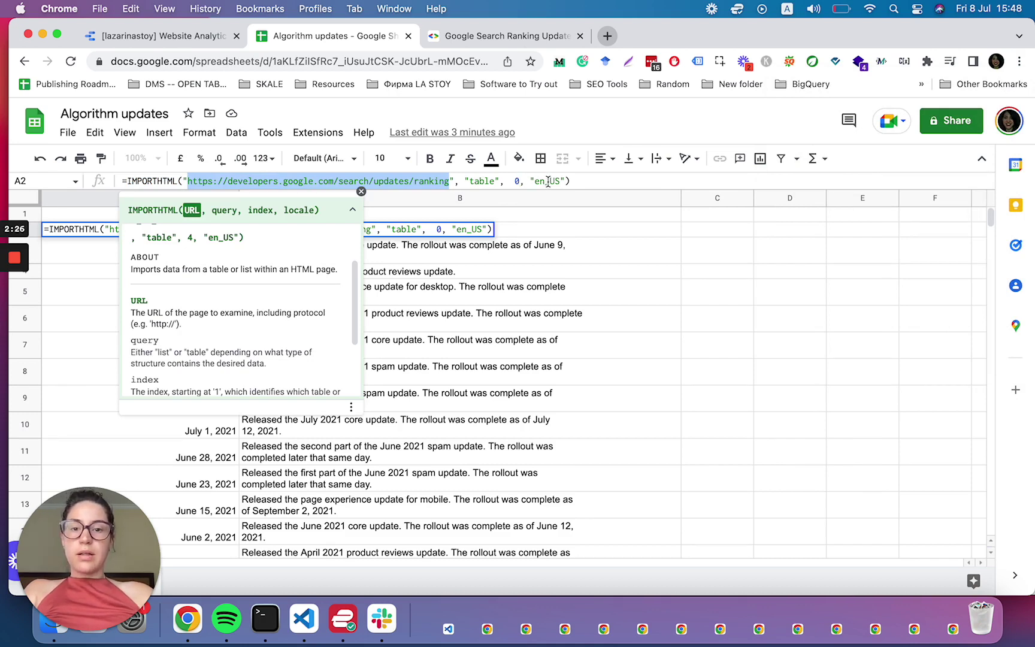
click(636, 215)
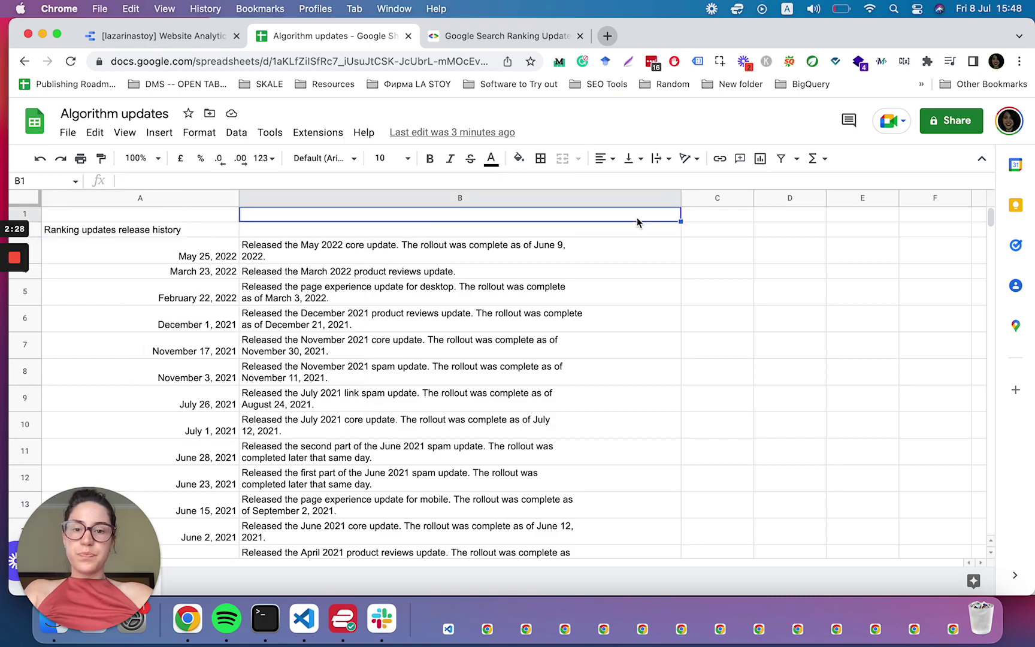
- Enter the column headers Date in A1 and Algorithm Update in B1
click(91, 231)
click(582, 180)
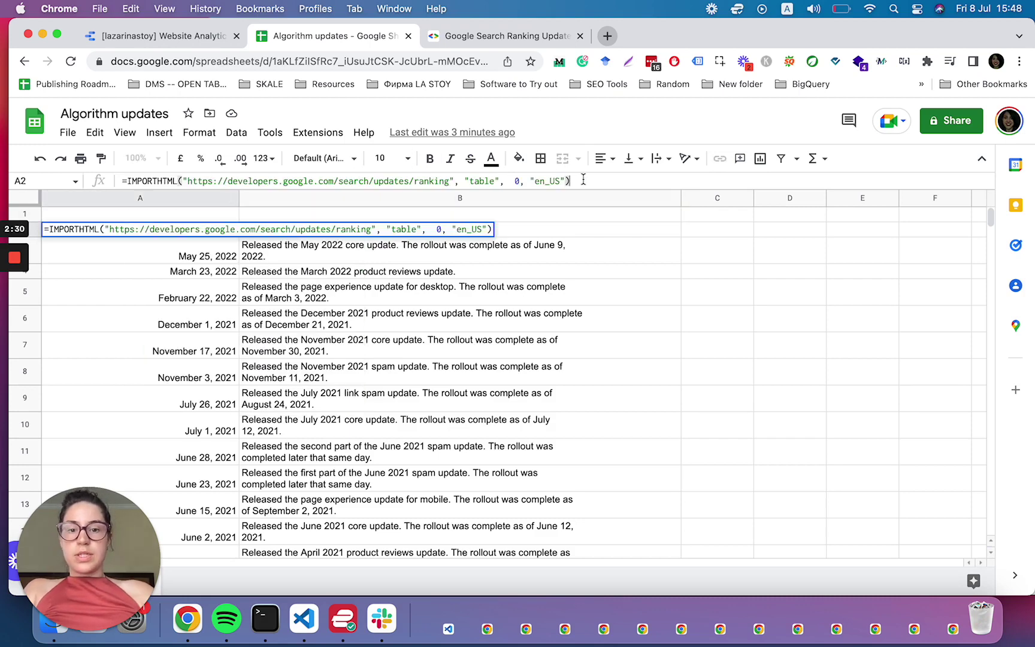
key(Return)
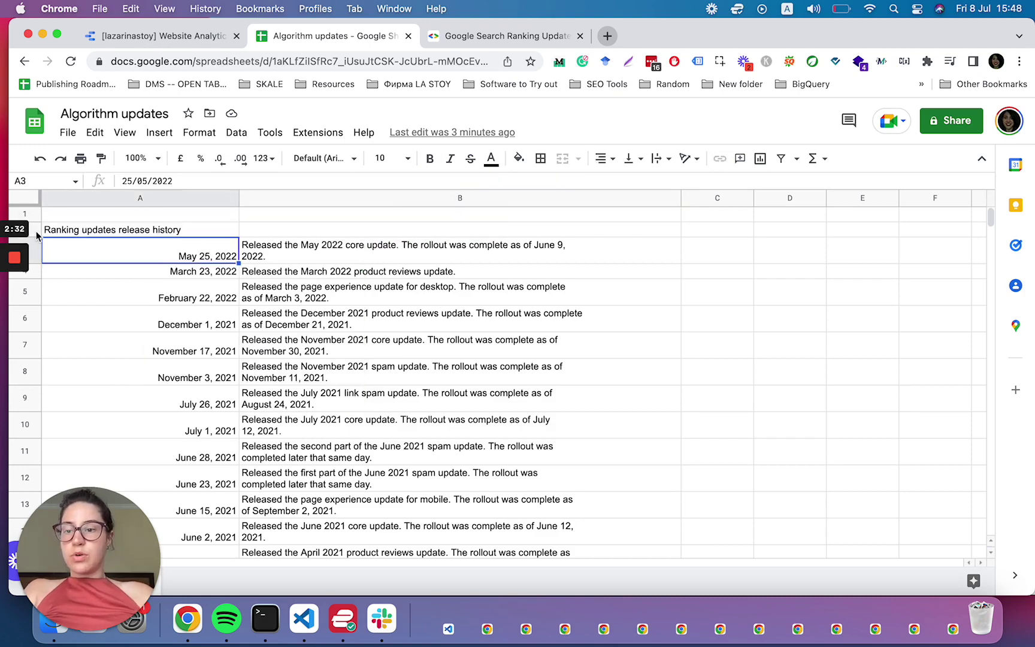
click(103, 214)
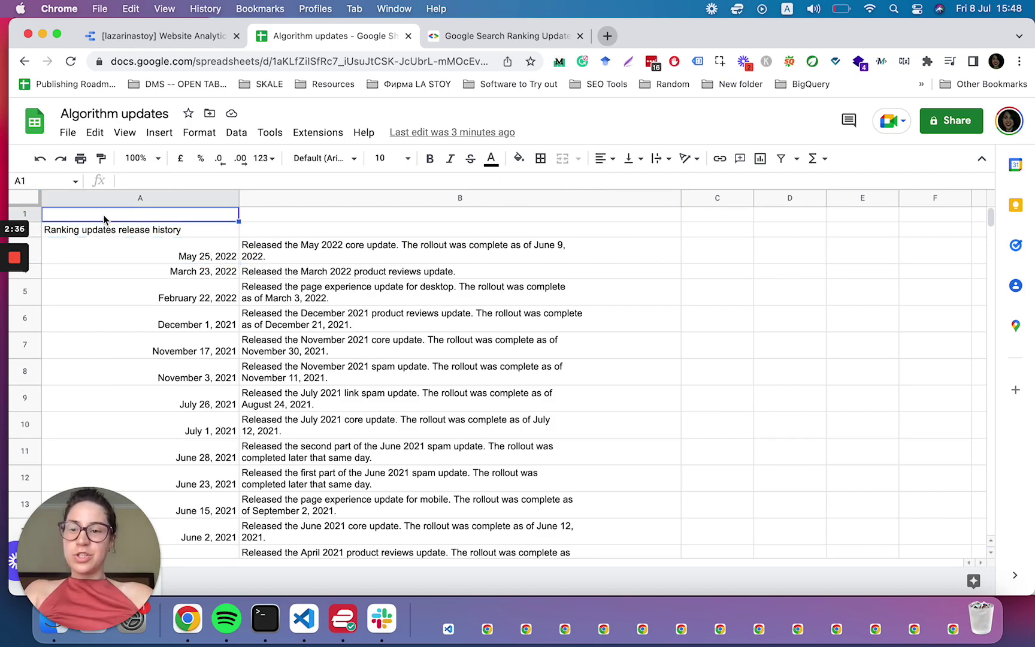
text(Date)
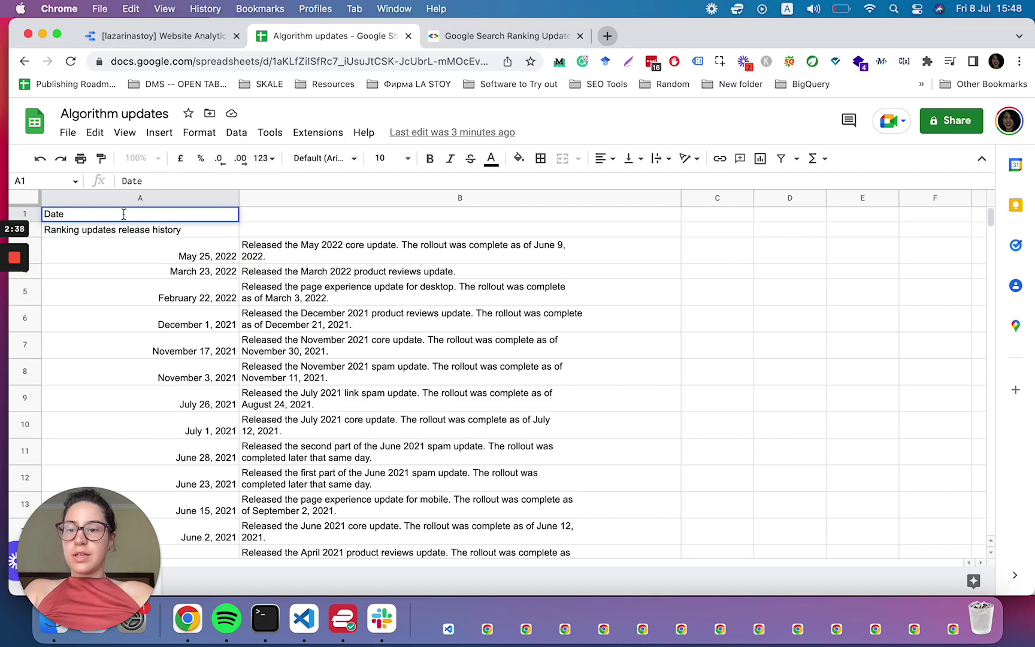
key(Tab)
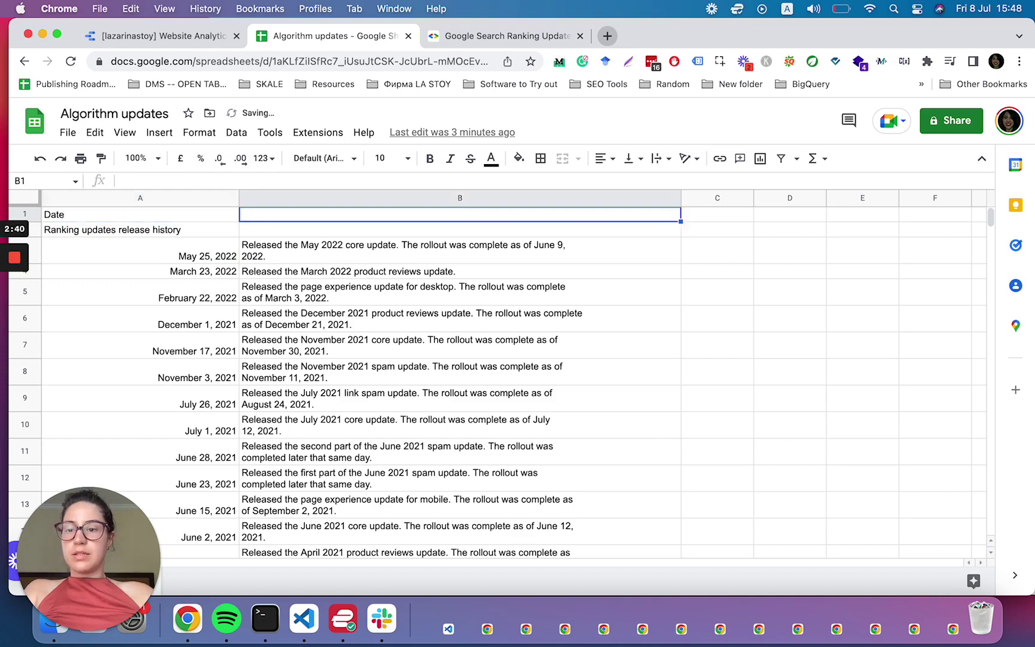
text(Algo)
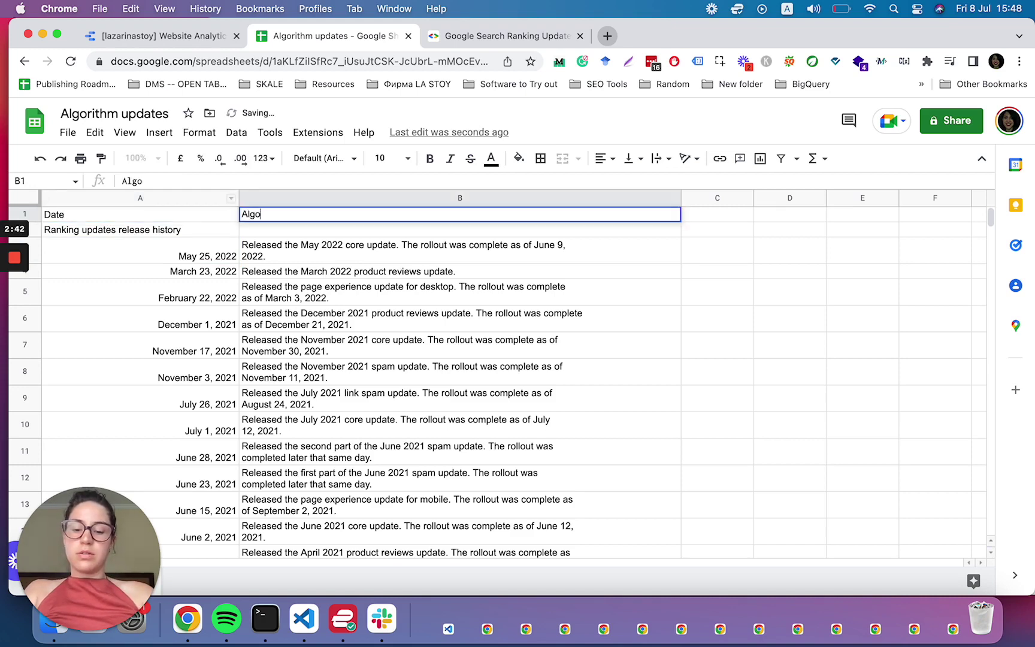
text(rithms U)
key(BackSpace)
key(BackSpace)
key(BackSpace)
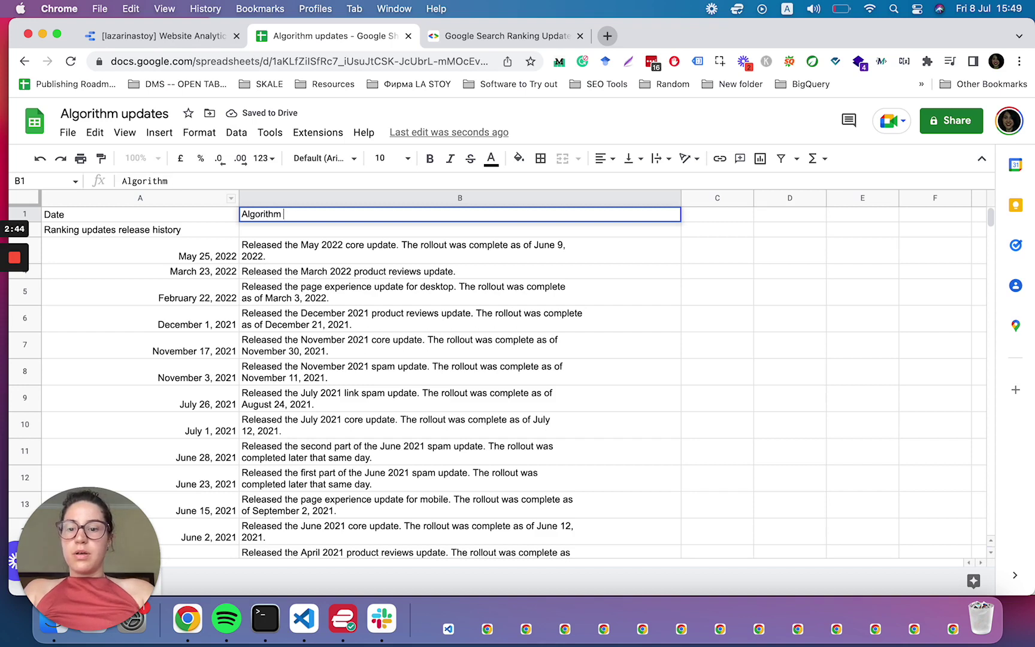
text(Update)
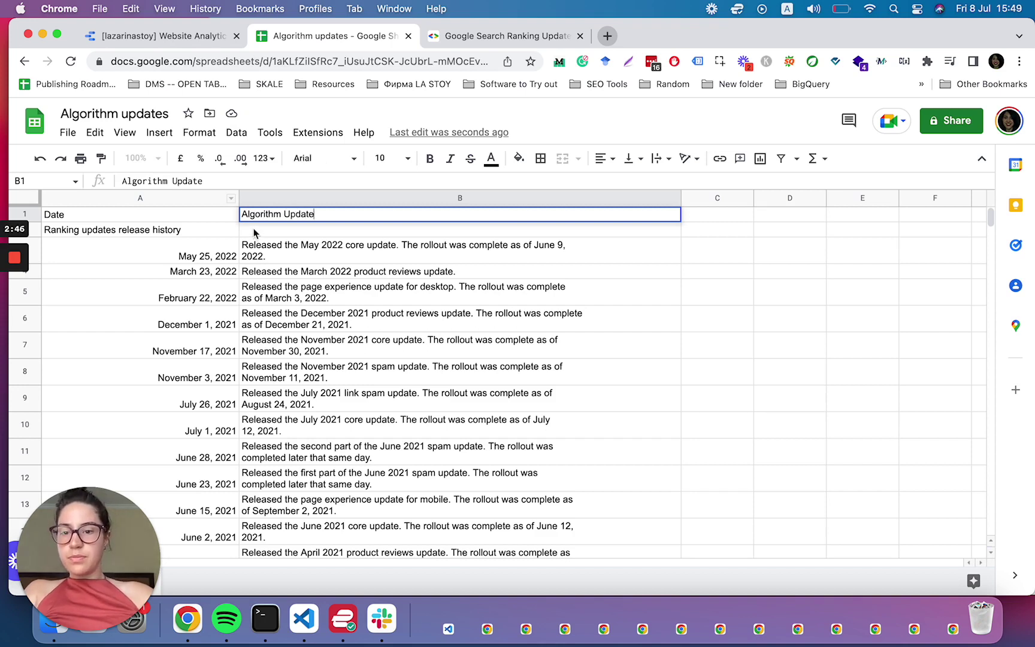
click(97, 265)
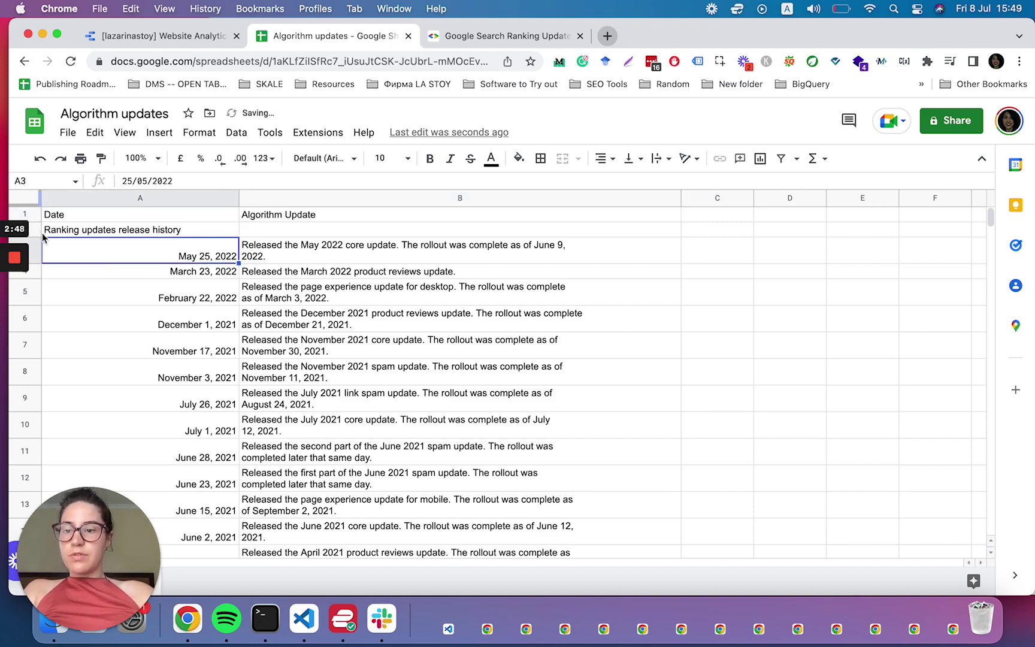
- Hide row 2, the 'Ranking updates release history' title row
click(33, 230)
right_click(33, 230)
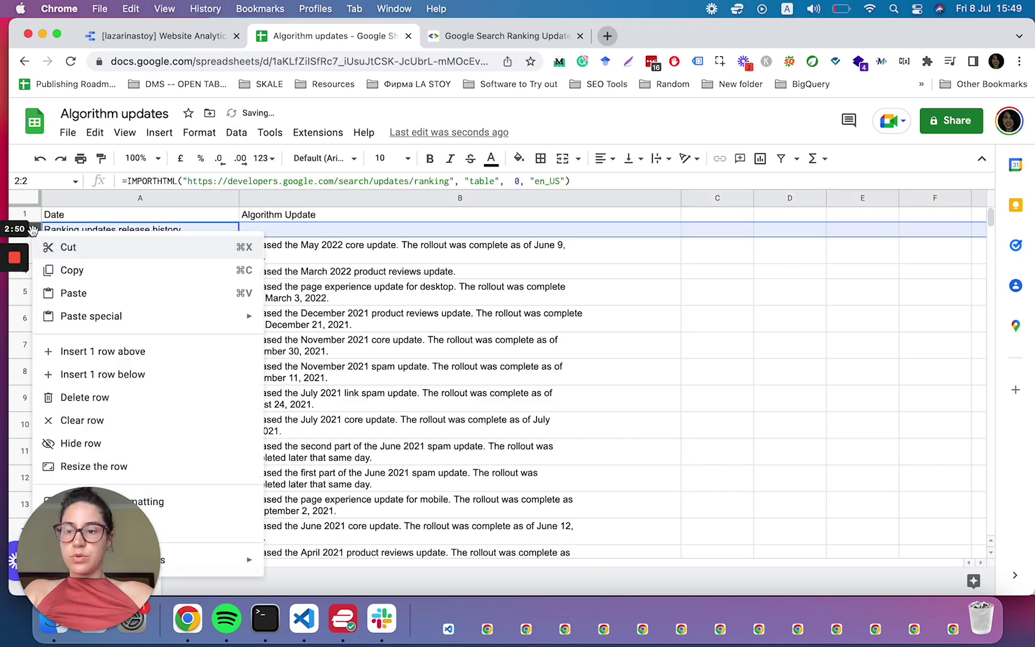
click(85, 443)
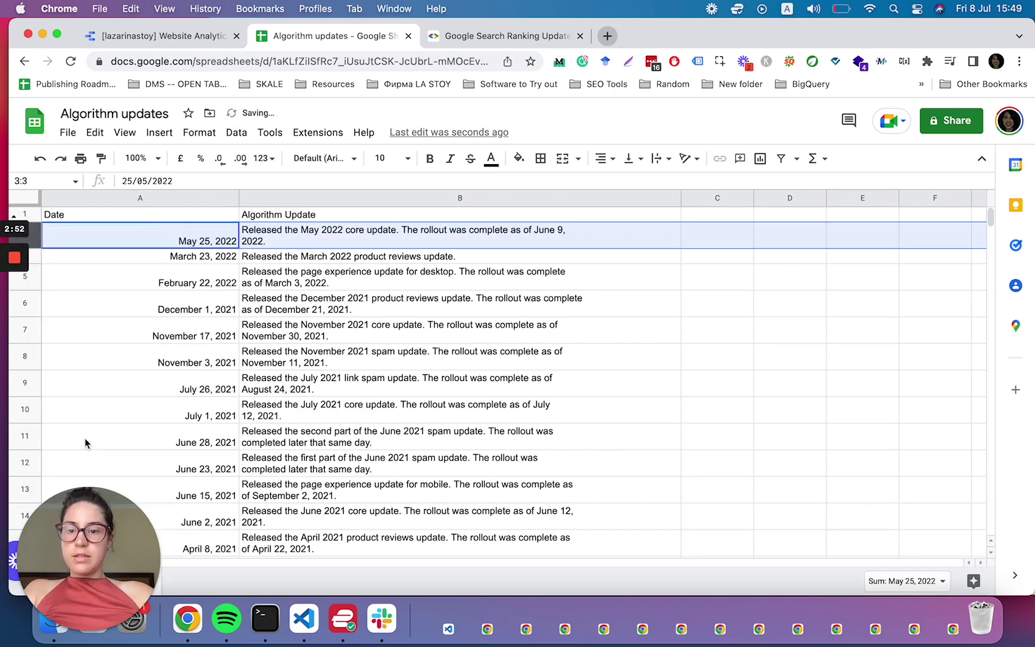
click(214, 63)
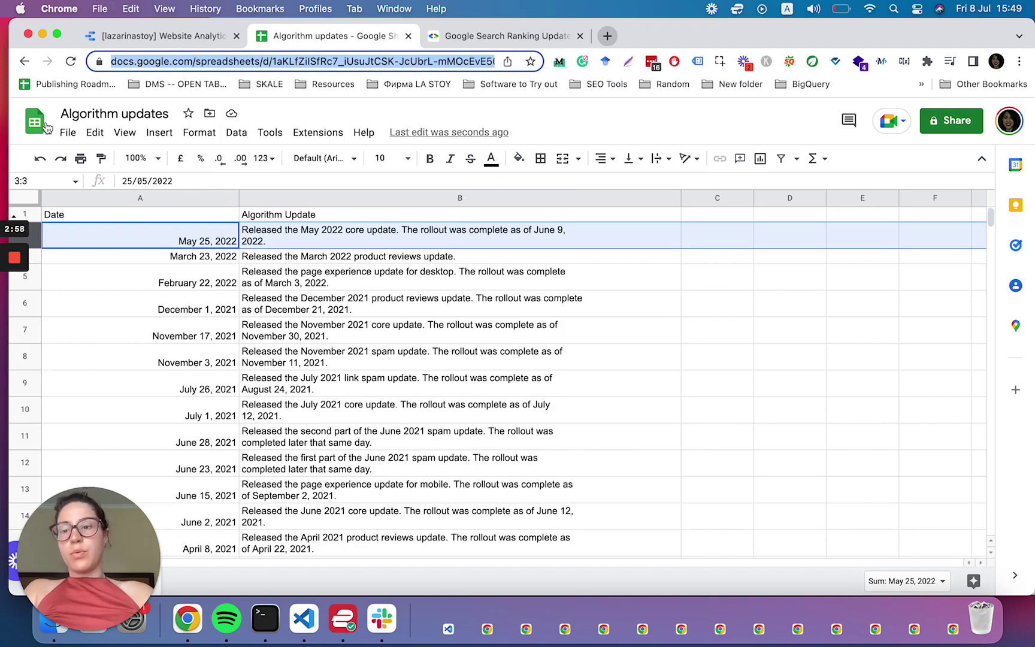
- In the Website Analytics report, start adding a new Google Sheets data source
click(158, 37)
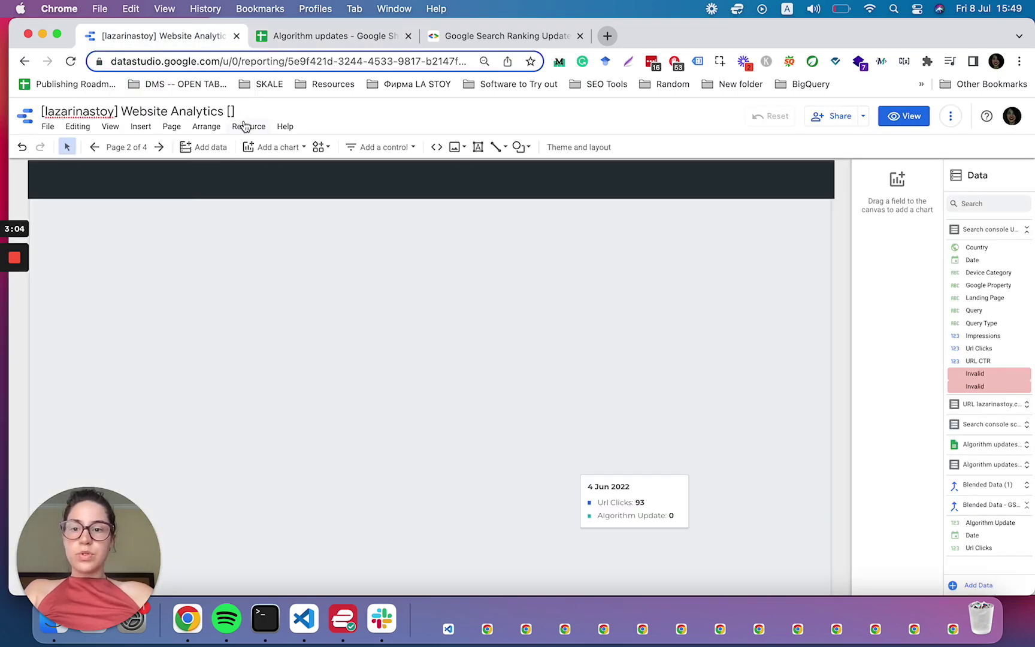
click(244, 126)
click(251, 146)
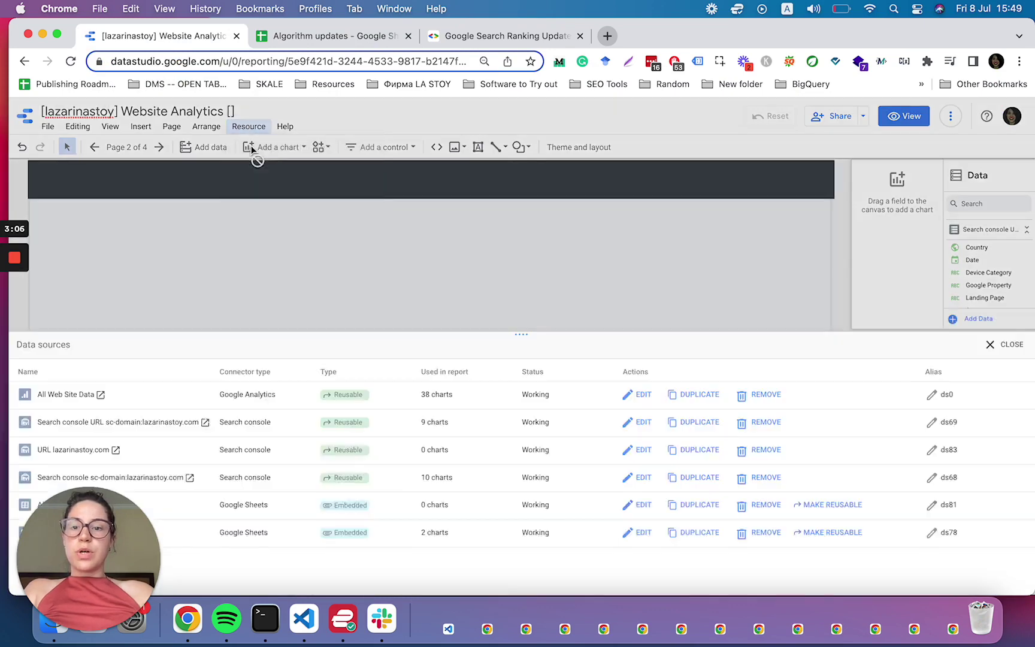
click(62, 363)
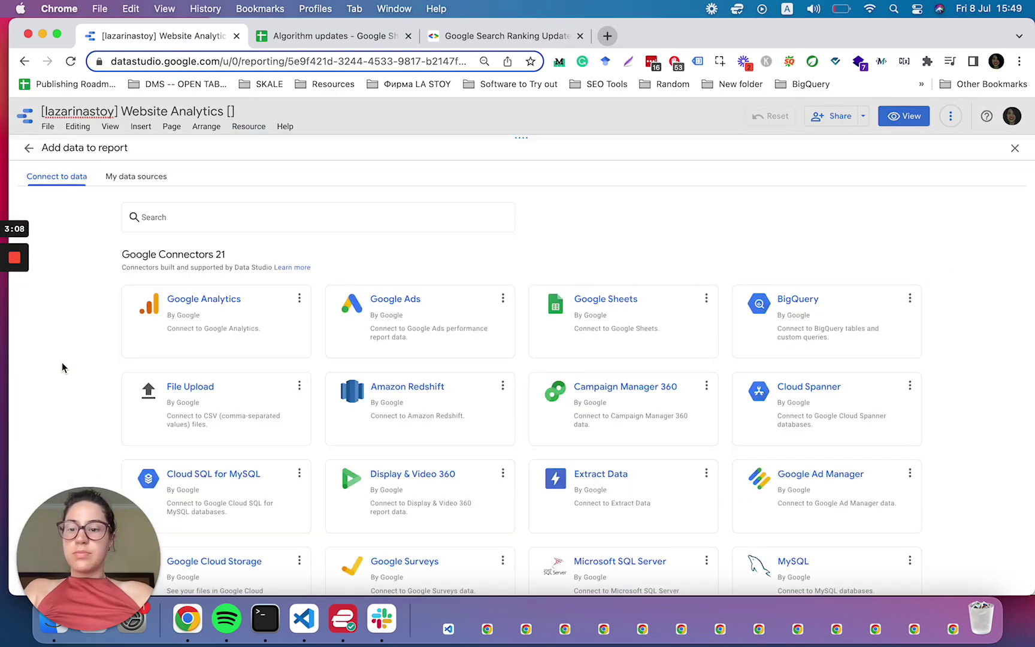
click(625, 303)
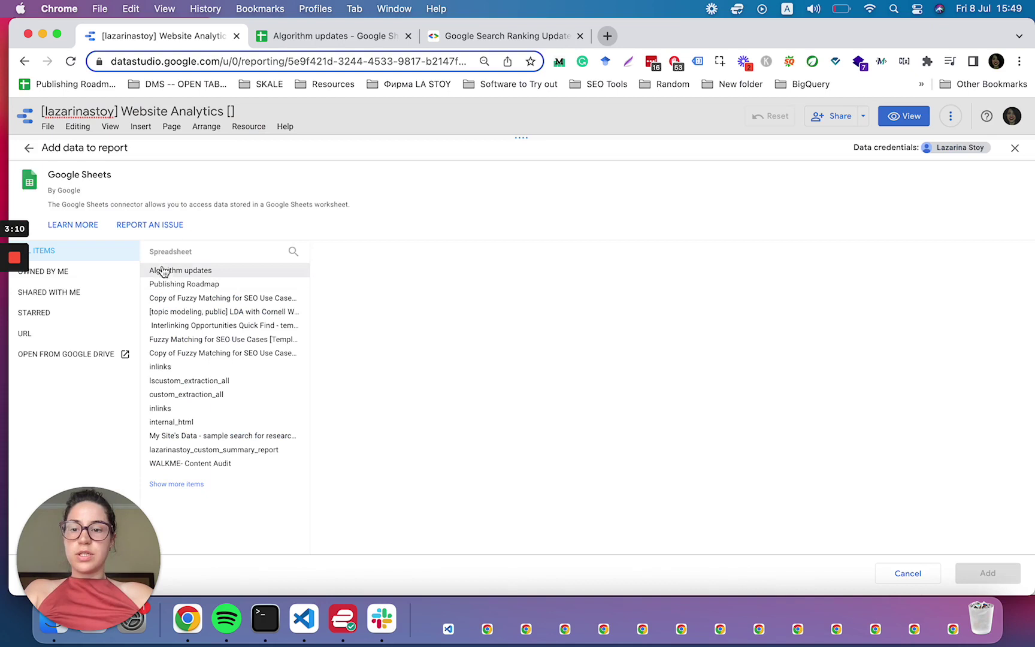
- Connect the spreadsheet by its pasted URL and exclude hidden and filtered cells
click(54, 334)
click(215, 279)
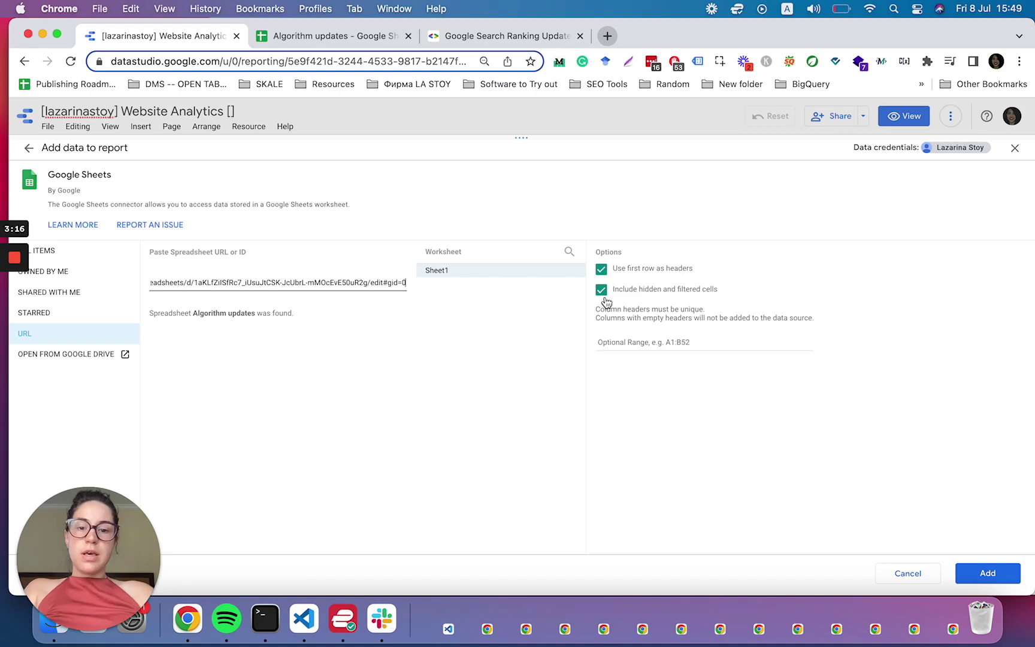
click(601, 290)
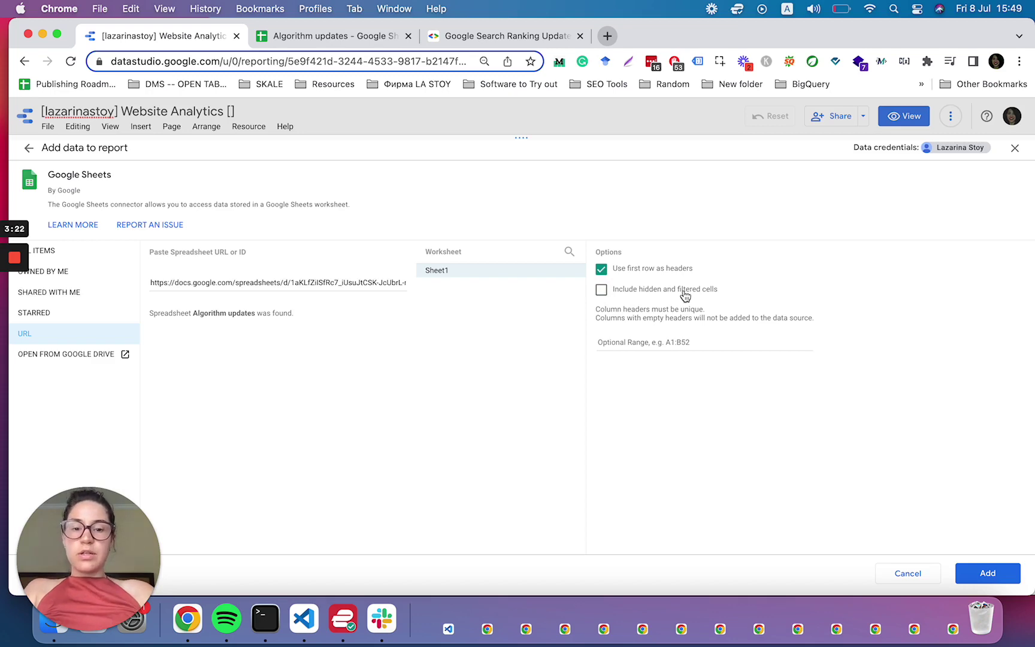
click(328, 36)
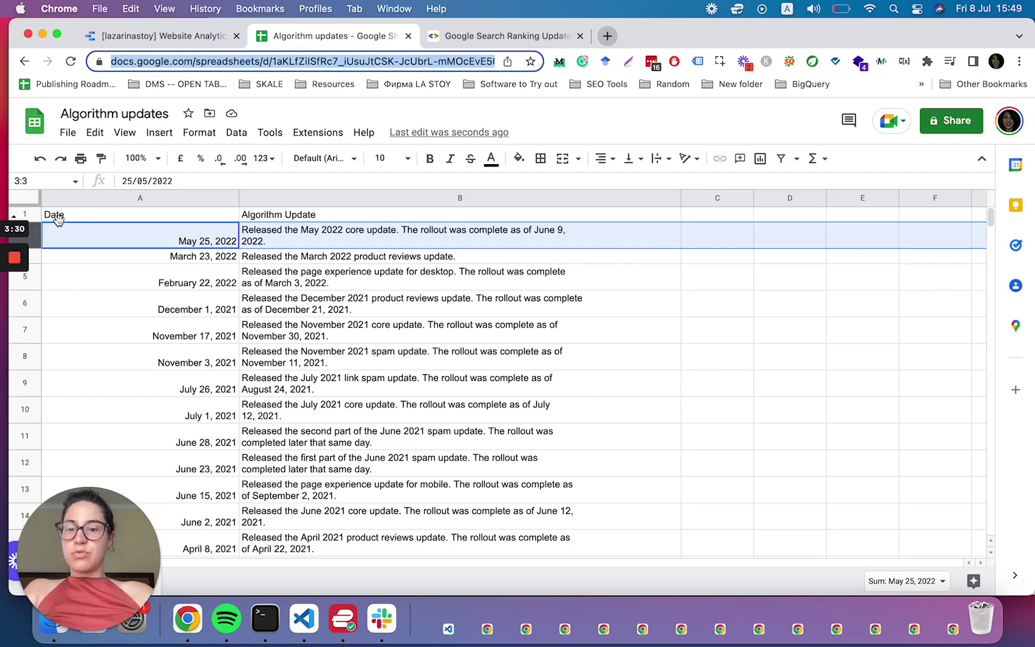
- Compare the Google Search Ranking Updates page with the Algorithm updates sheet, then return to Data Studio
click(491, 36)
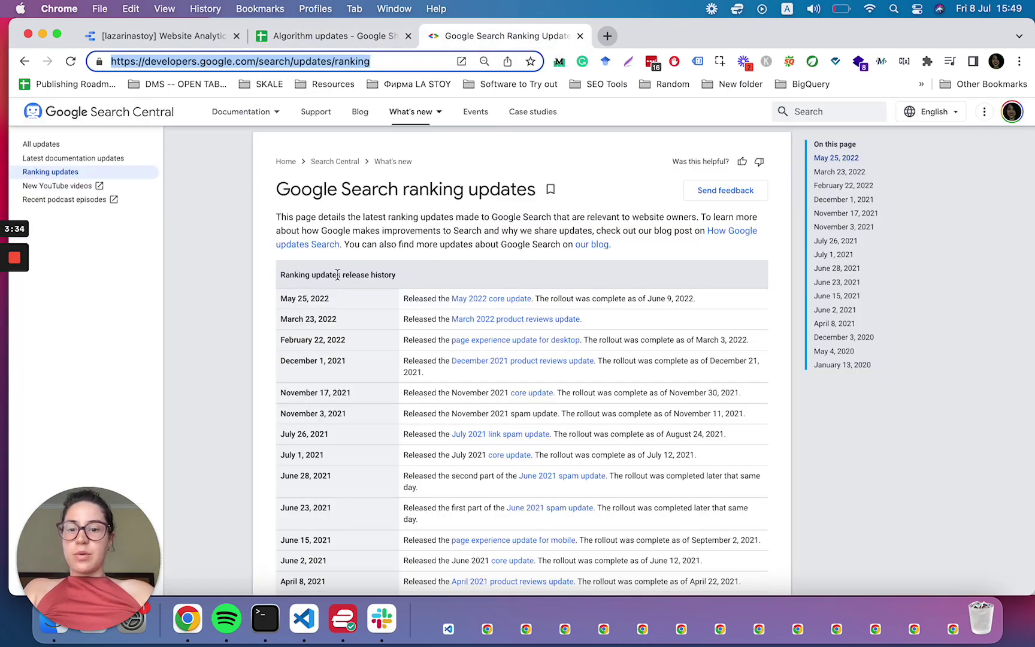
click(292, 36)
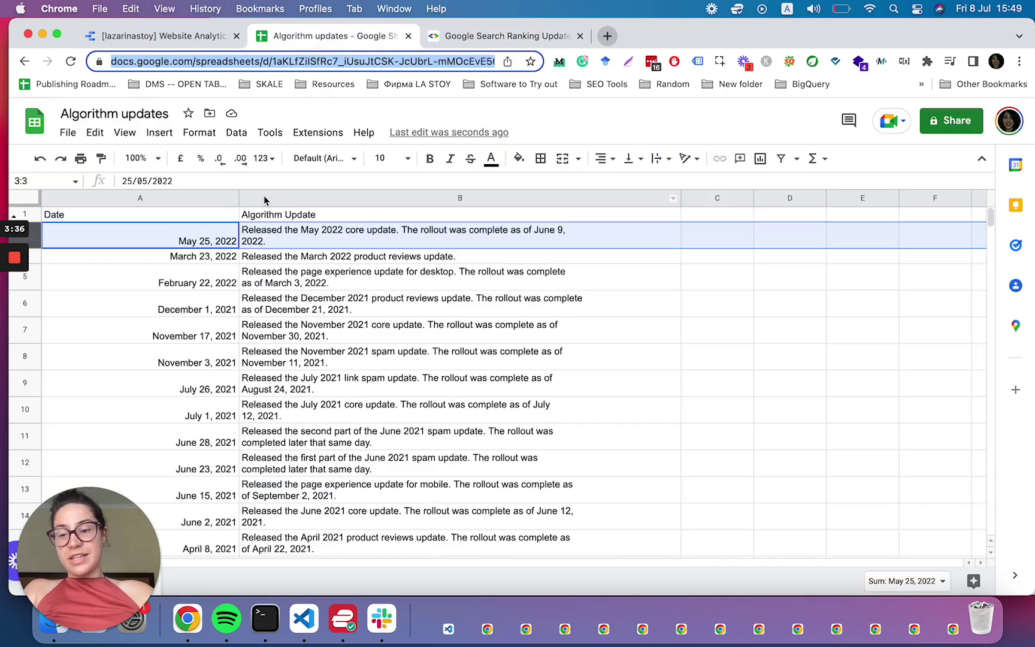
click(492, 35)
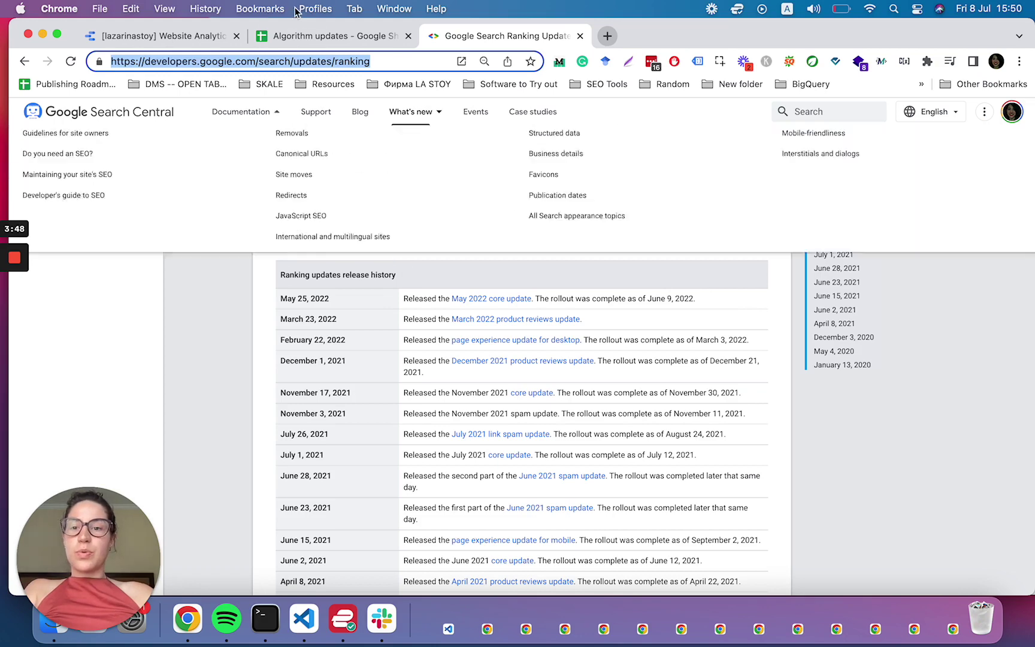
click(323, 36)
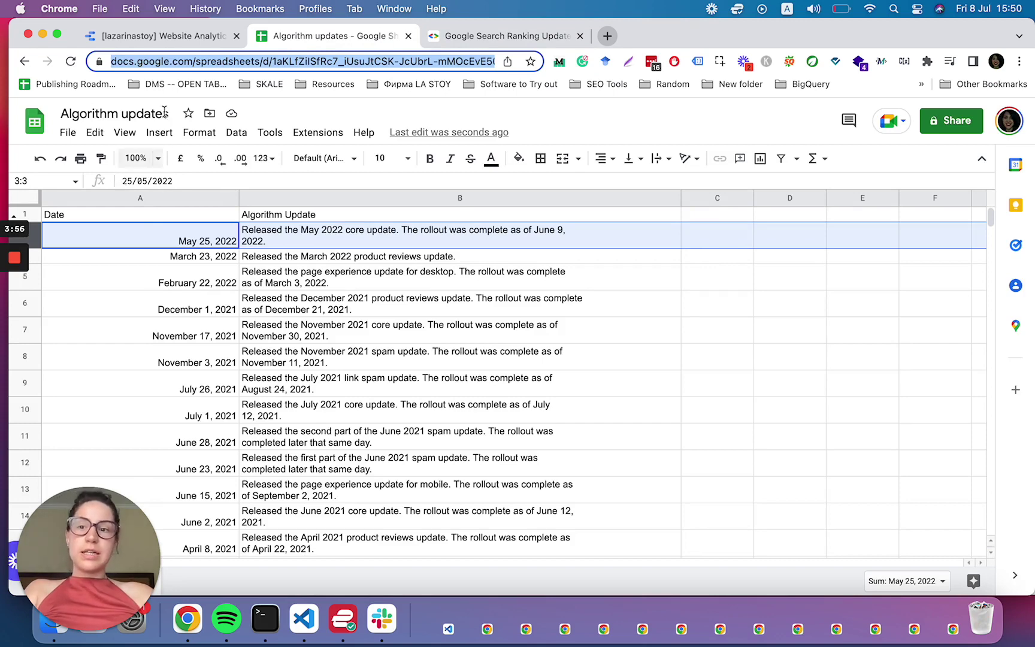
click(136, 35)
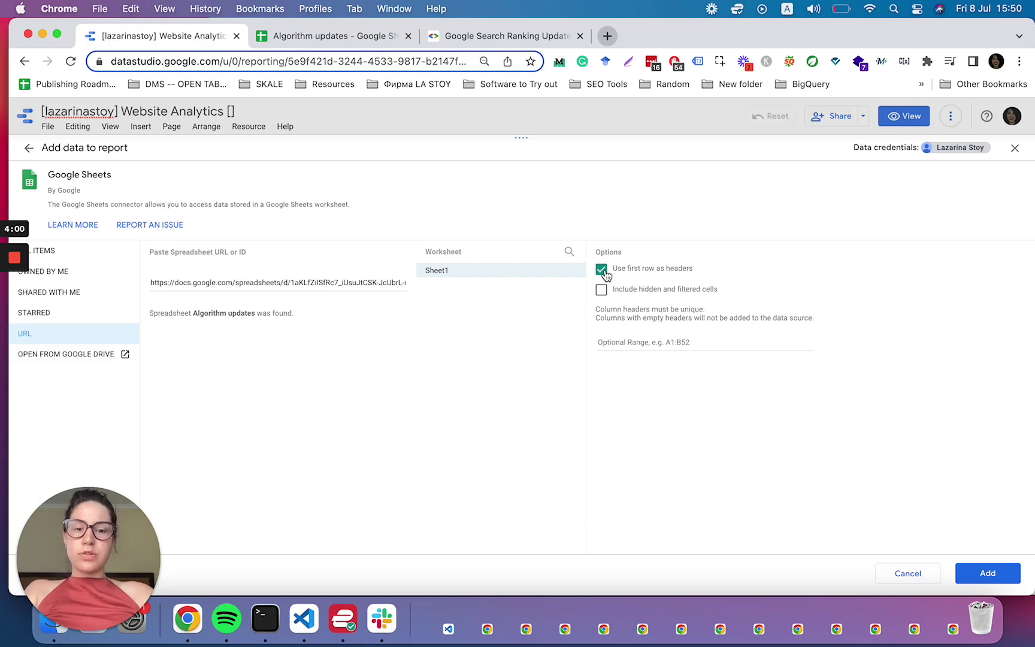
- Add Algorithm updates Sheet1 to the report as a data source and show the chart types
click(984, 576)
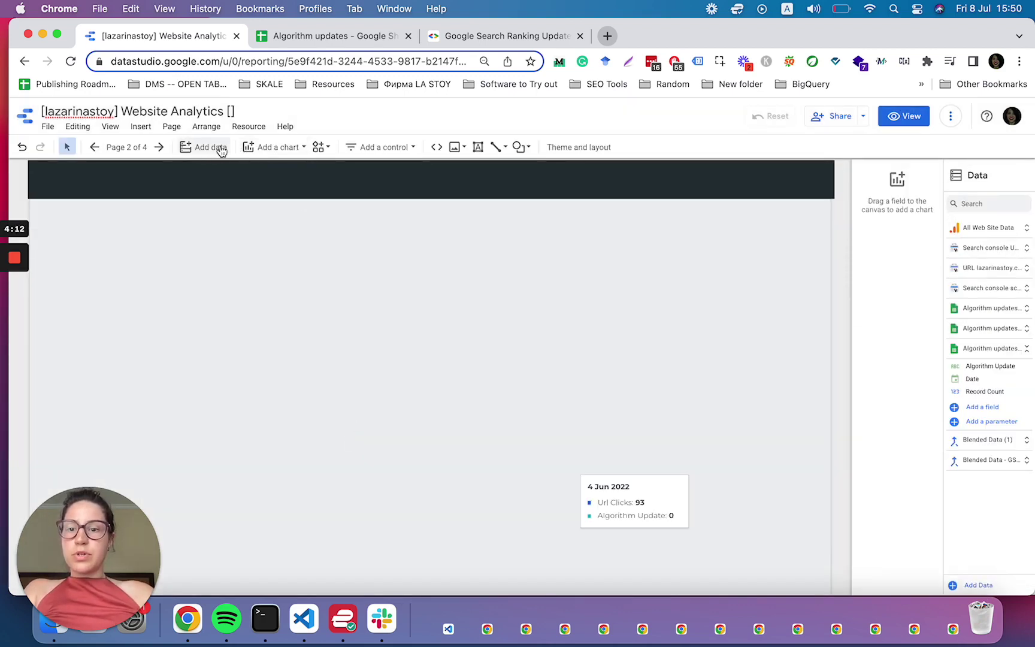
click(267, 147)
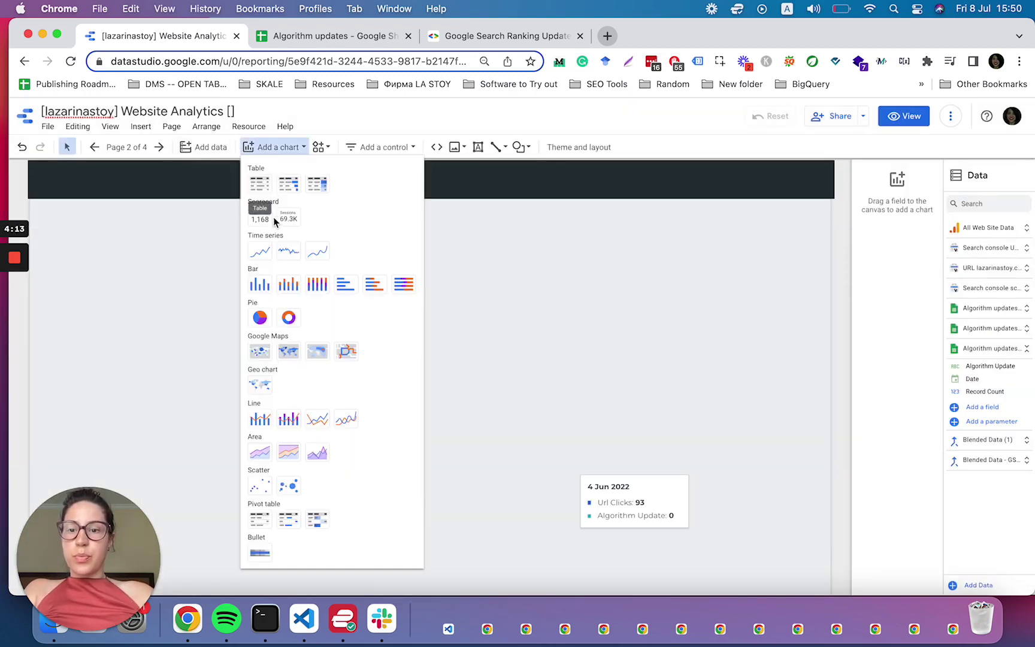
- Place a widened smoothed time series chart using the URL lazarinastoy.com data source
click(317, 251)
click(100, 274)
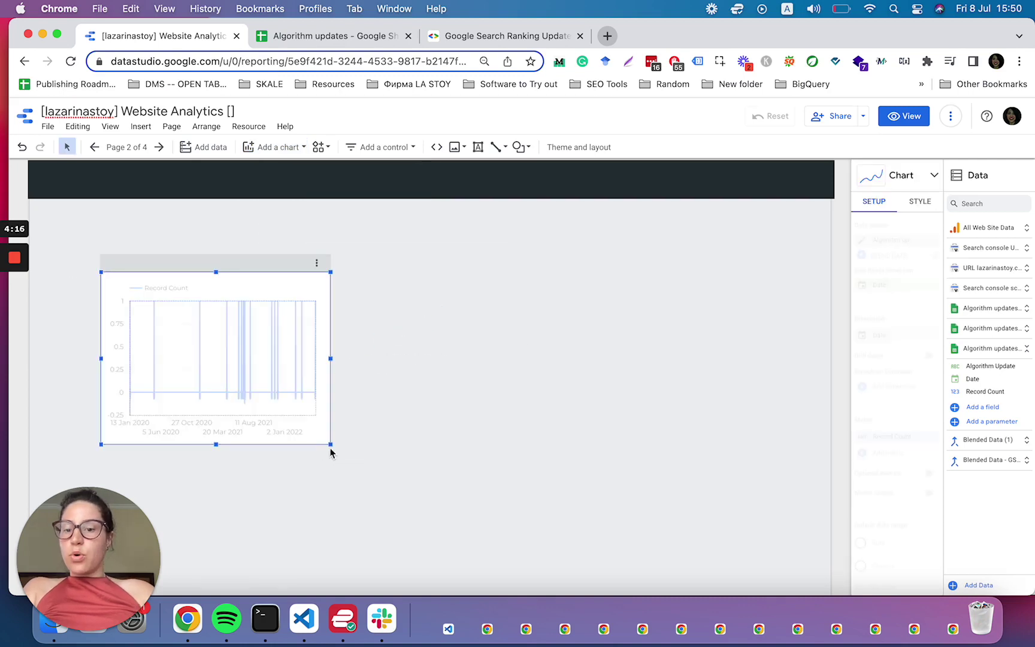
drag(332, 444, 722, 535)
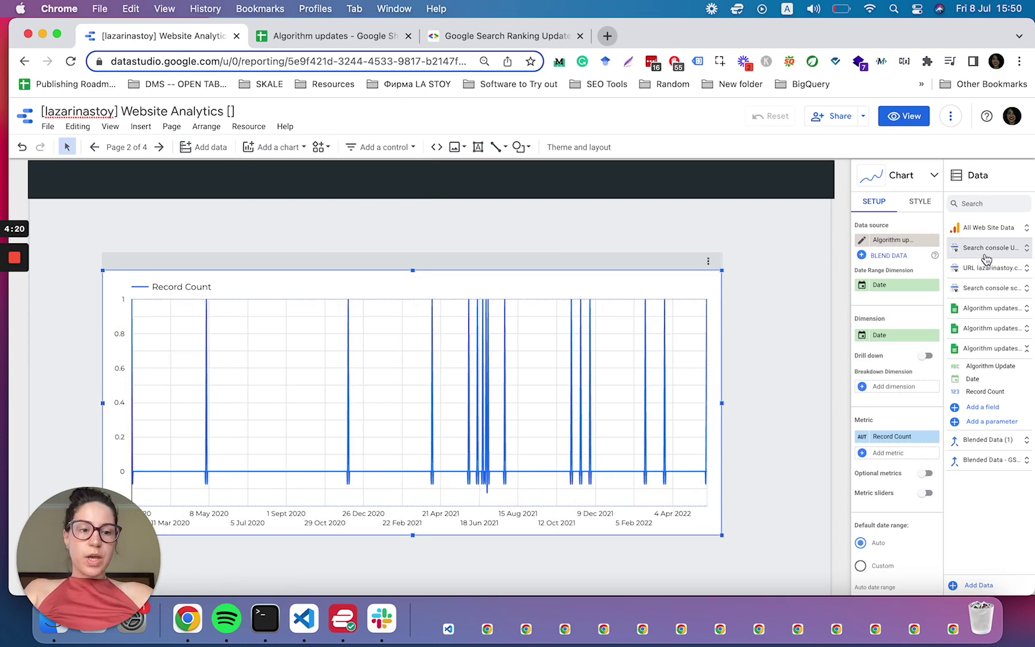
click(888, 241)
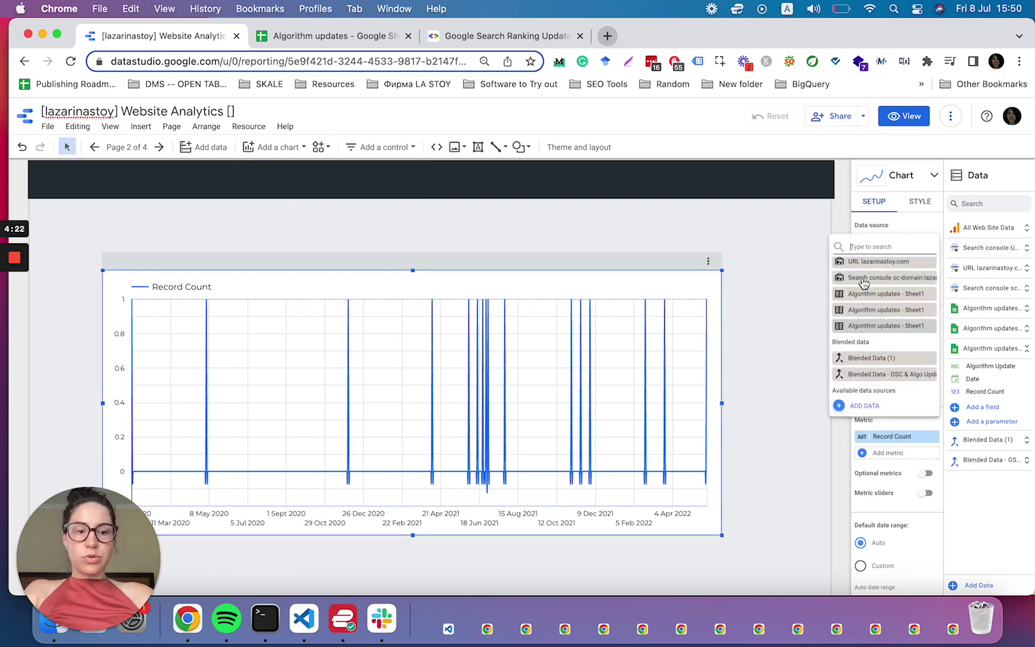
click(856, 261)
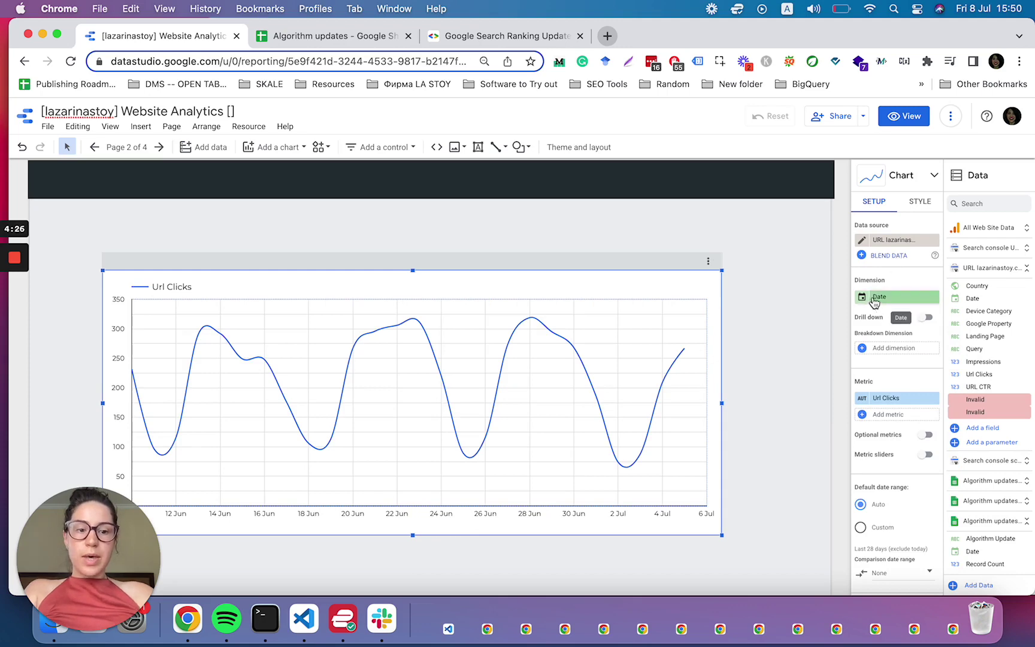
- Blend the chart data with Algorithm updates - Sheet1, adding Algorithm Update, and begin renaming the blend
click(880, 256)
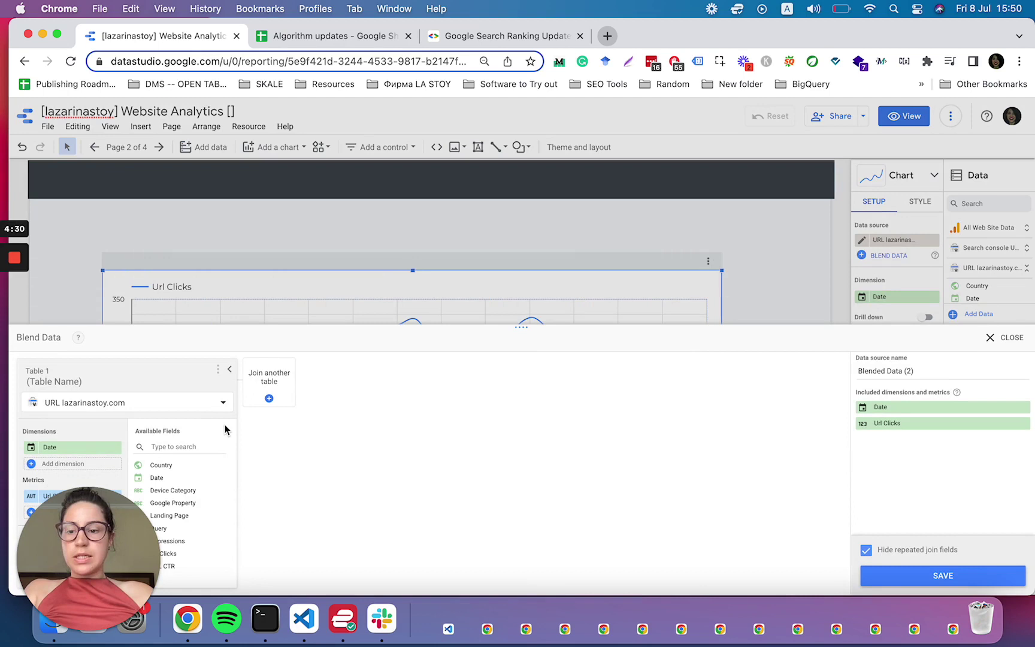
click(269, 399)
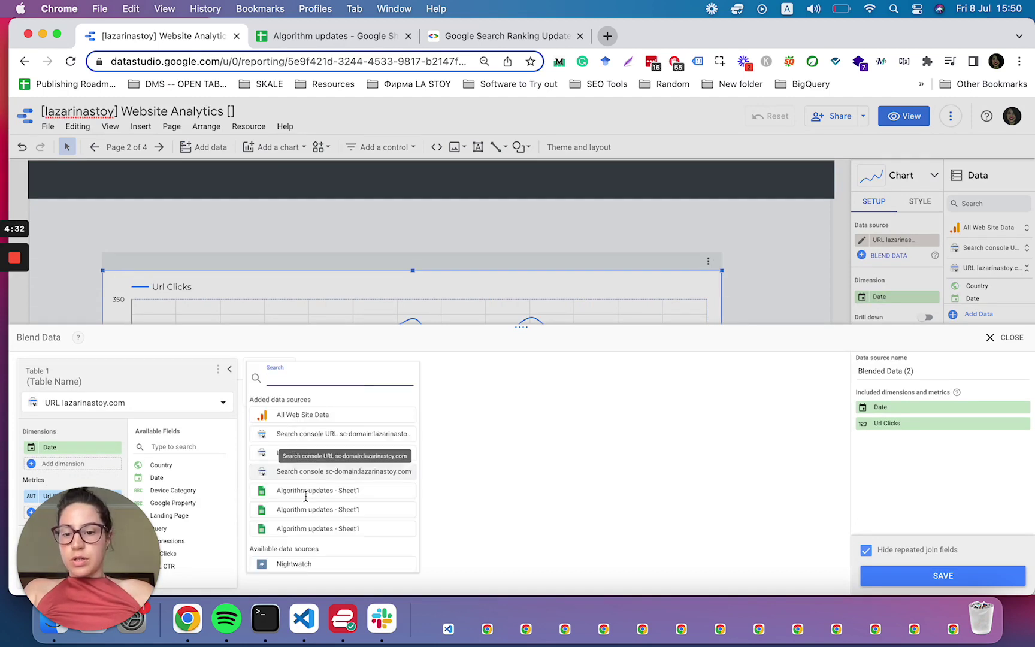
click(302, 490)
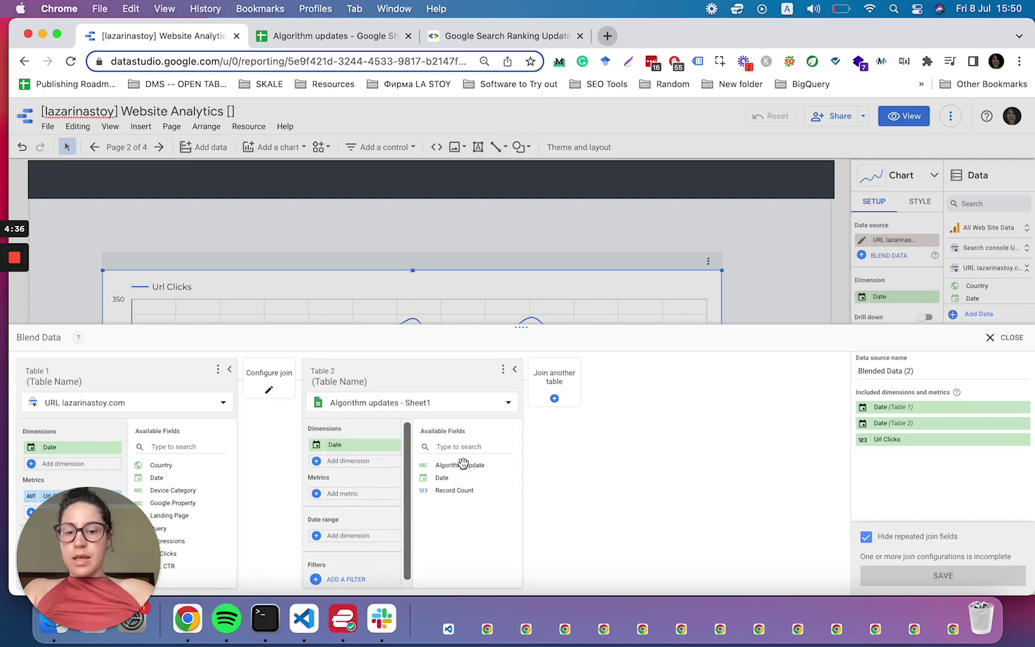
drag(459, 464, 355, 462)
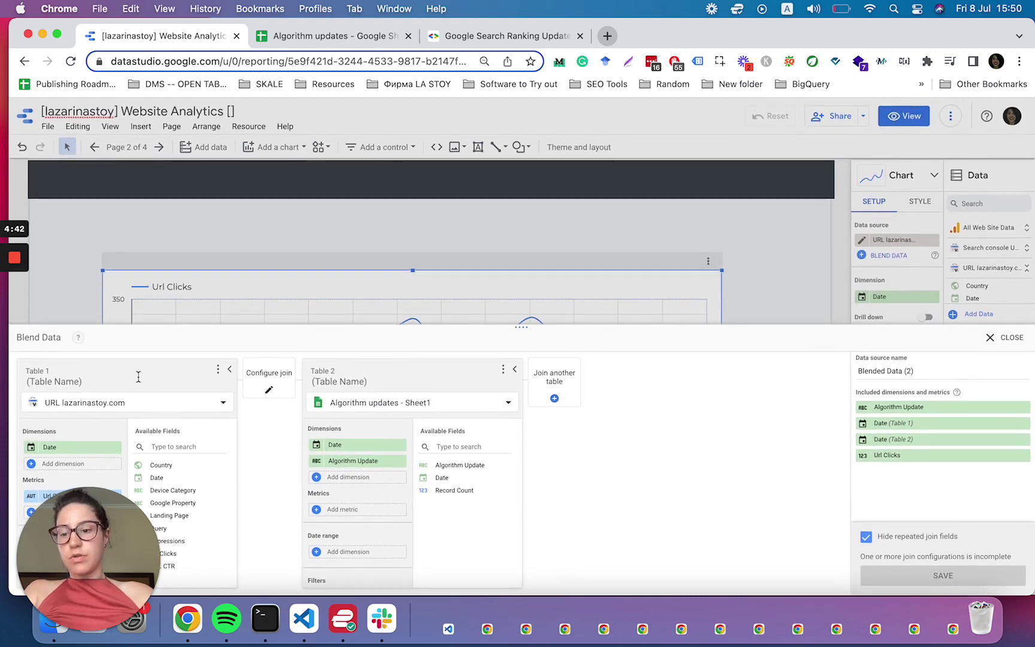
drag(84, 536, 84, 182)
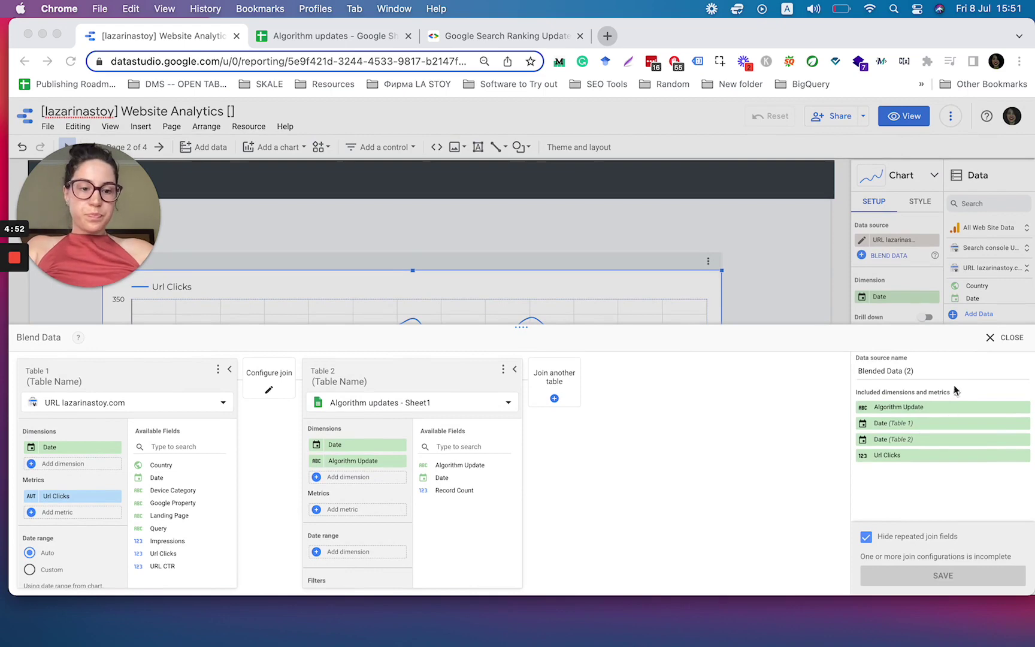
triple_click(885, 372)
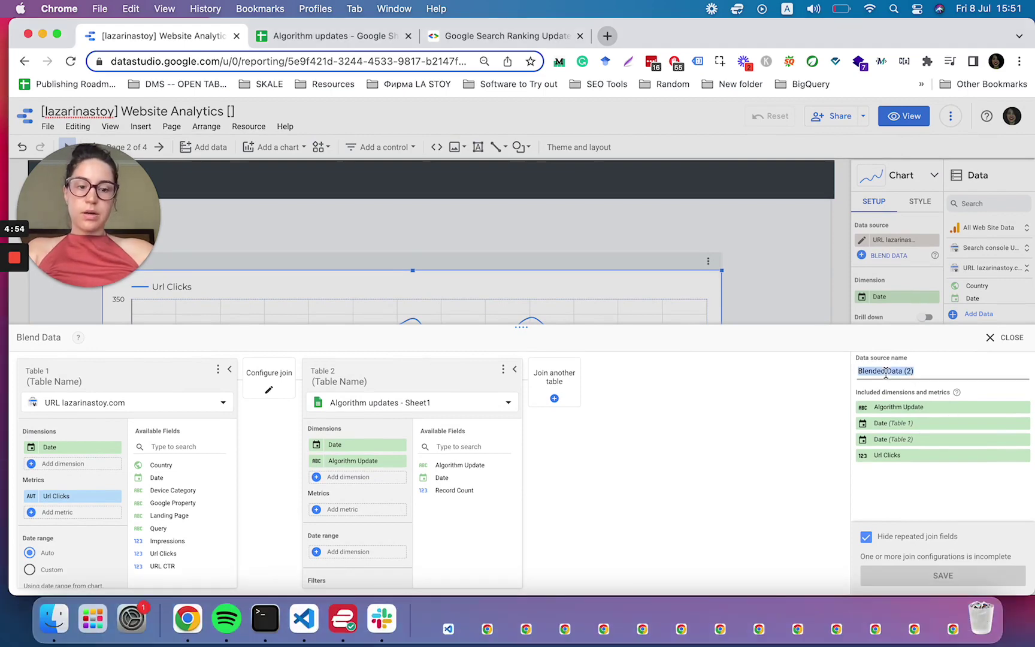
text(Google Search Console &)
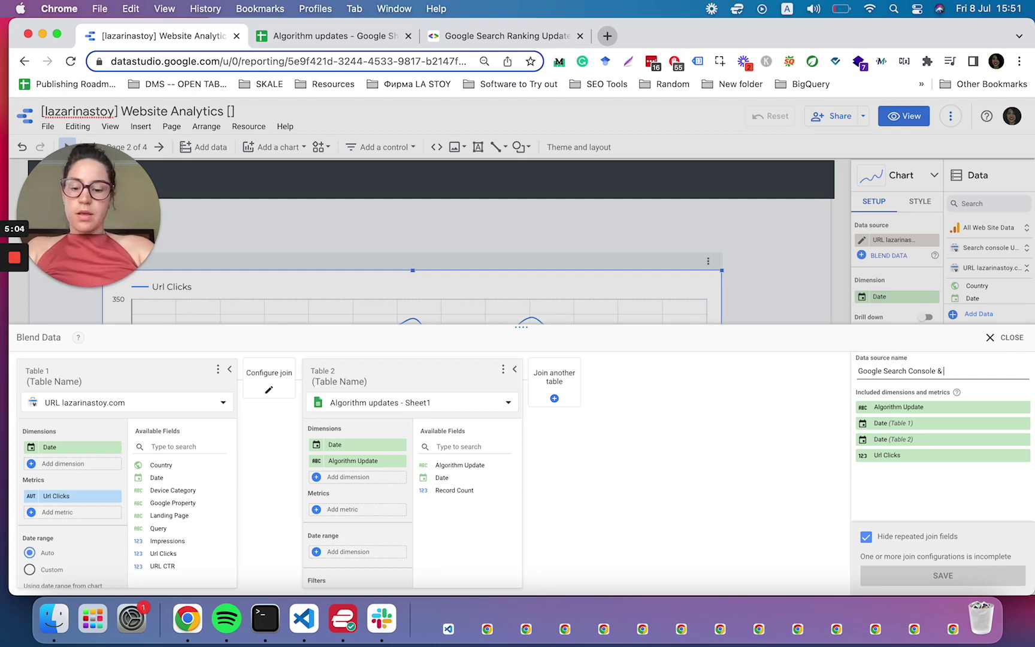
- Finish naming the blend and save a left outer join on Date between both tables
text(es)
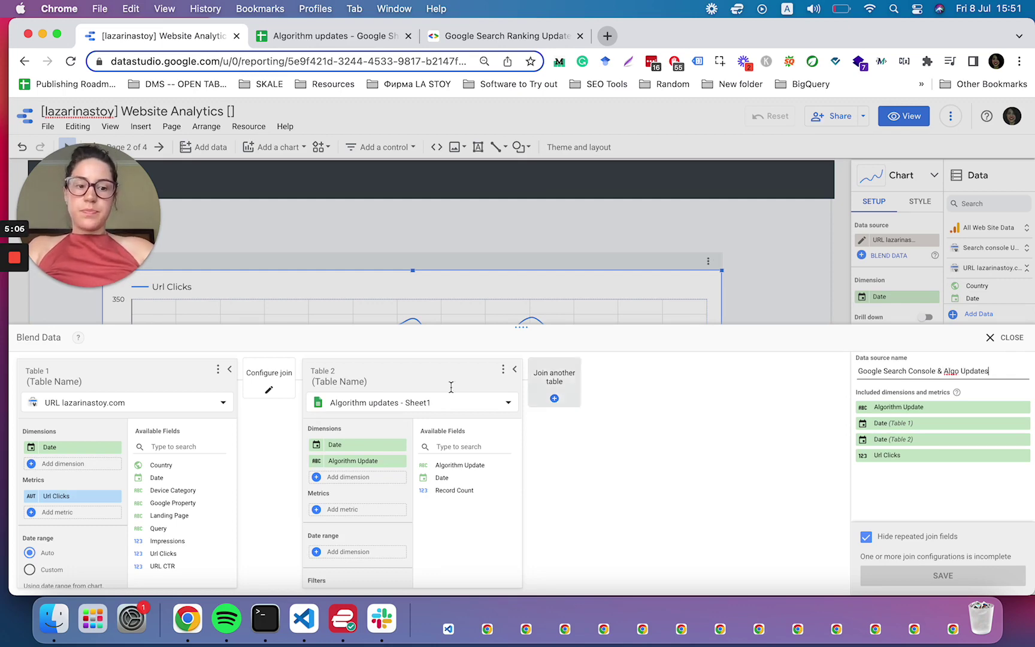
click(268, 390)
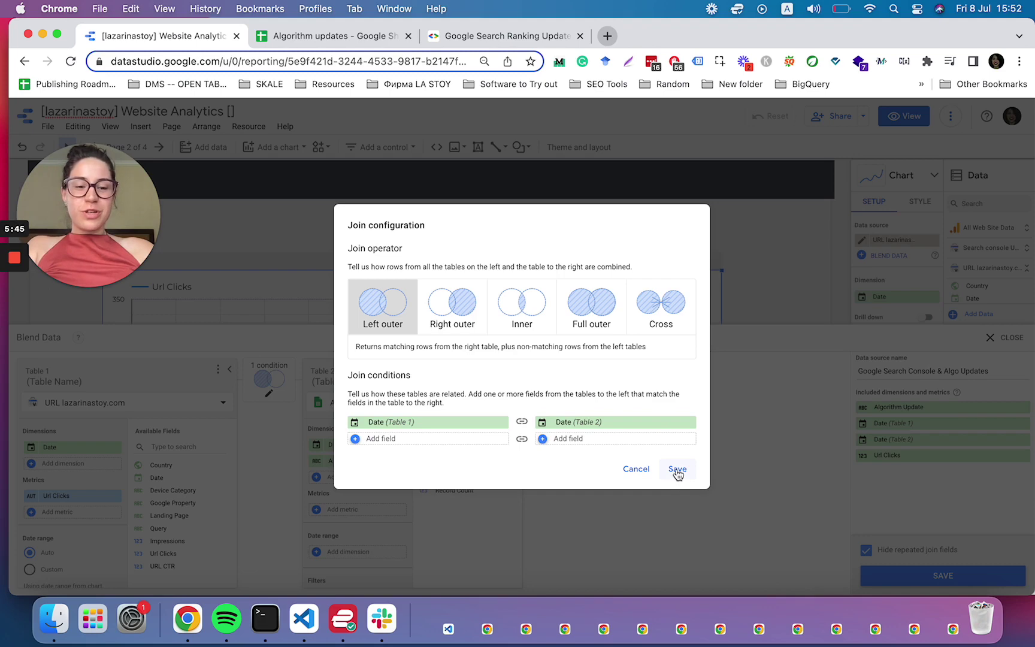
click(678, 470)
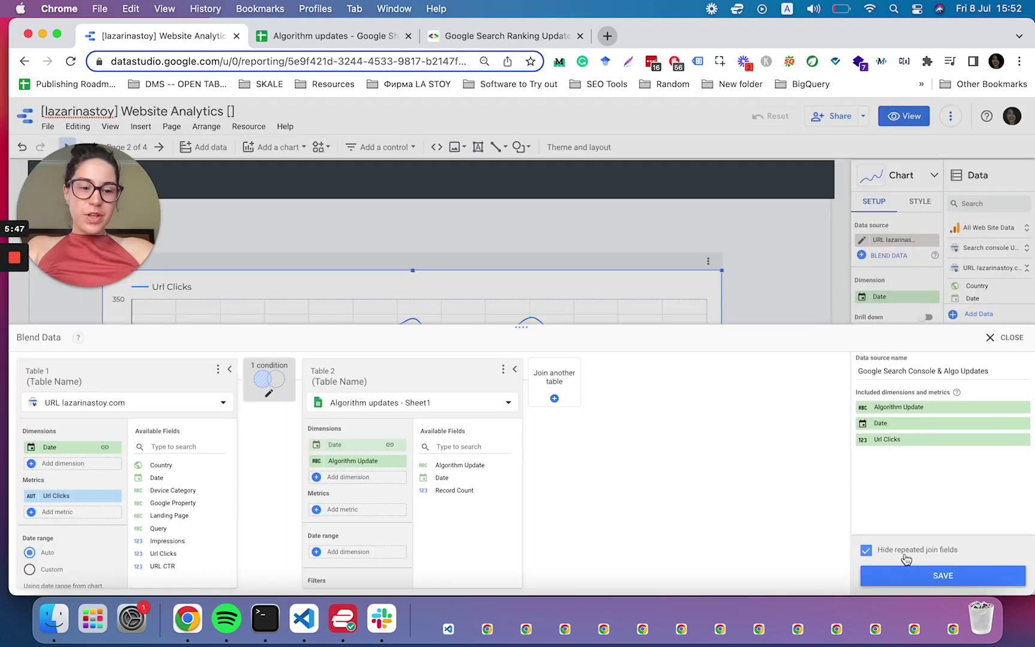
- Apply the saved blend to the chart and dismiss the incomplete configuration message
click(906, 574)
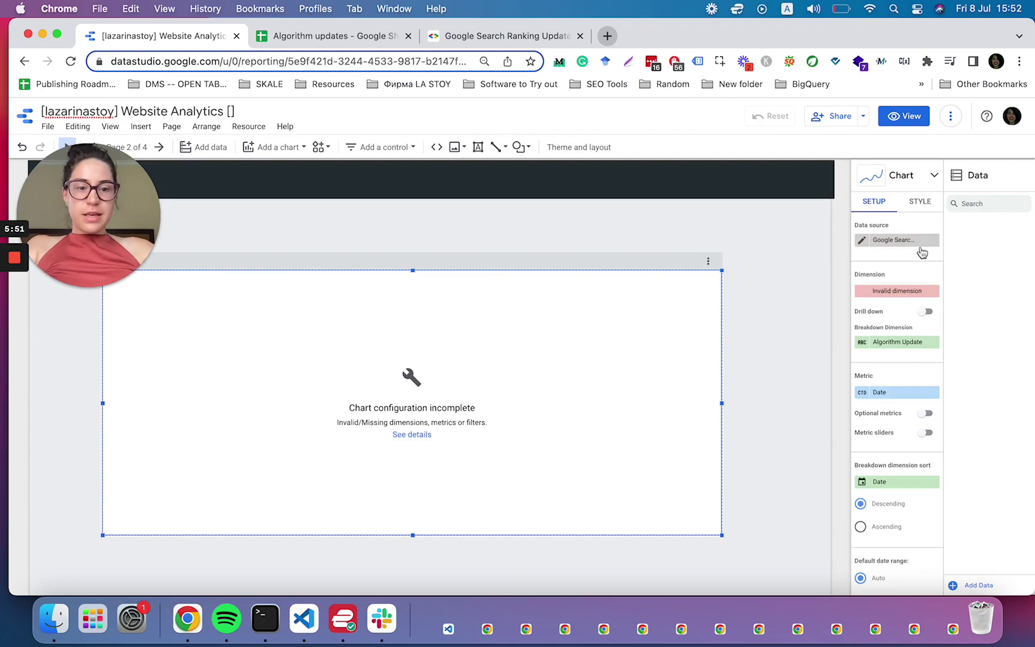
click(407, 435)
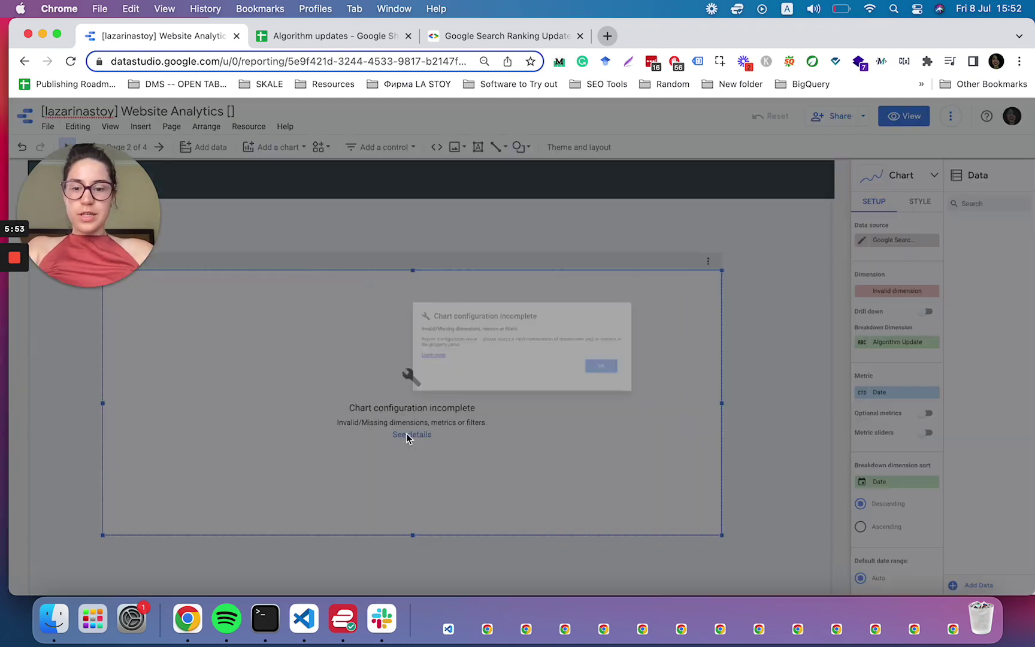
drag(383, 298, 478, 360)
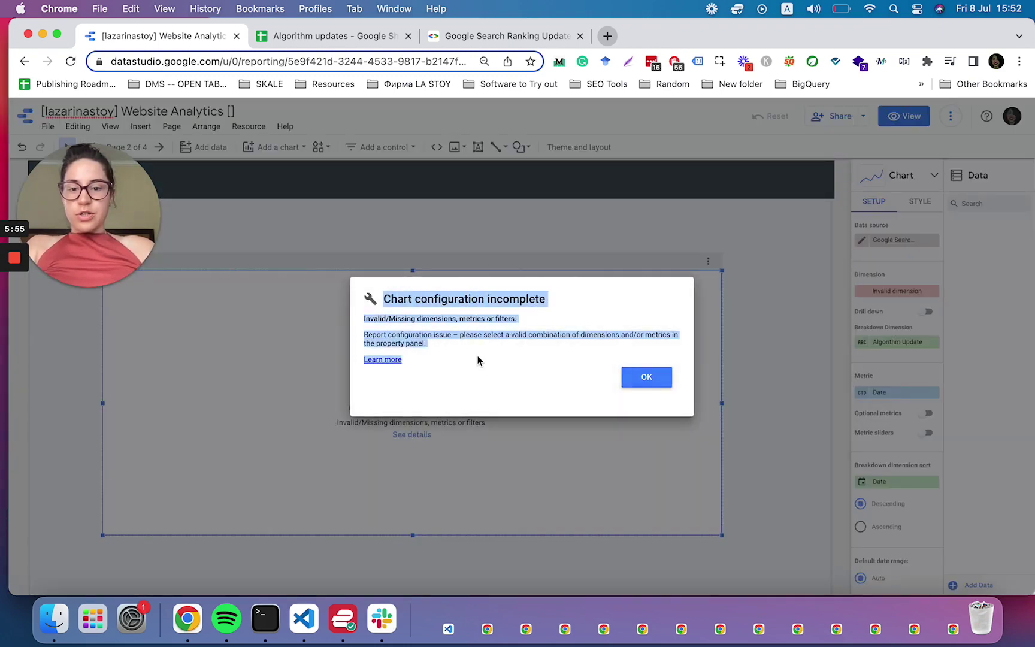
click(462, 374)
click(661, 376)
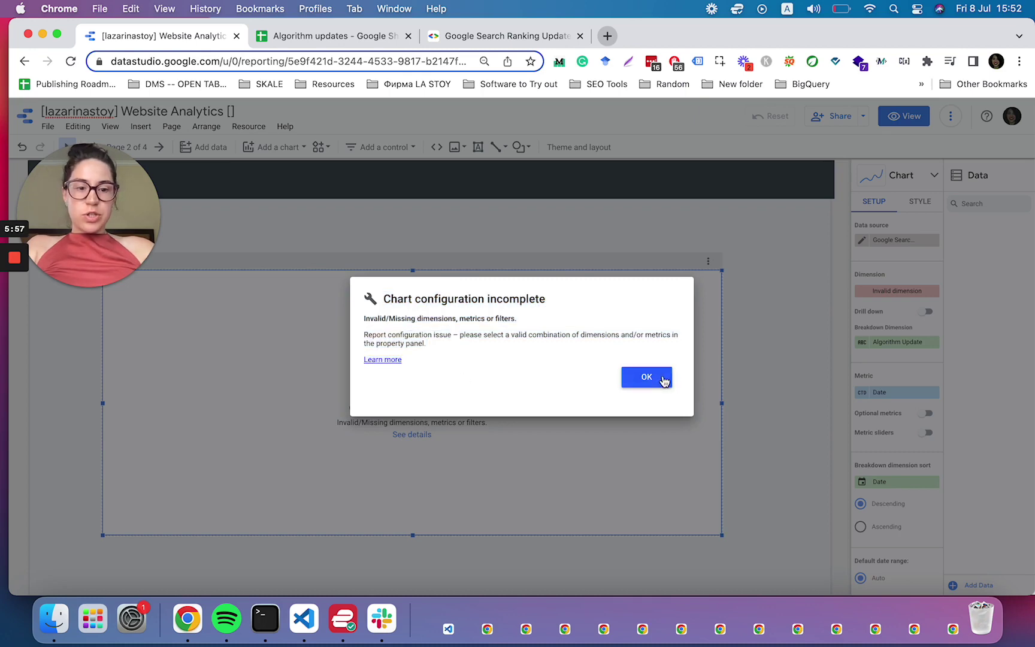
- Set the dimension to Date, drop the breakdown, and use Url Clicks and Algorithm Update metrics
click(869, 291)
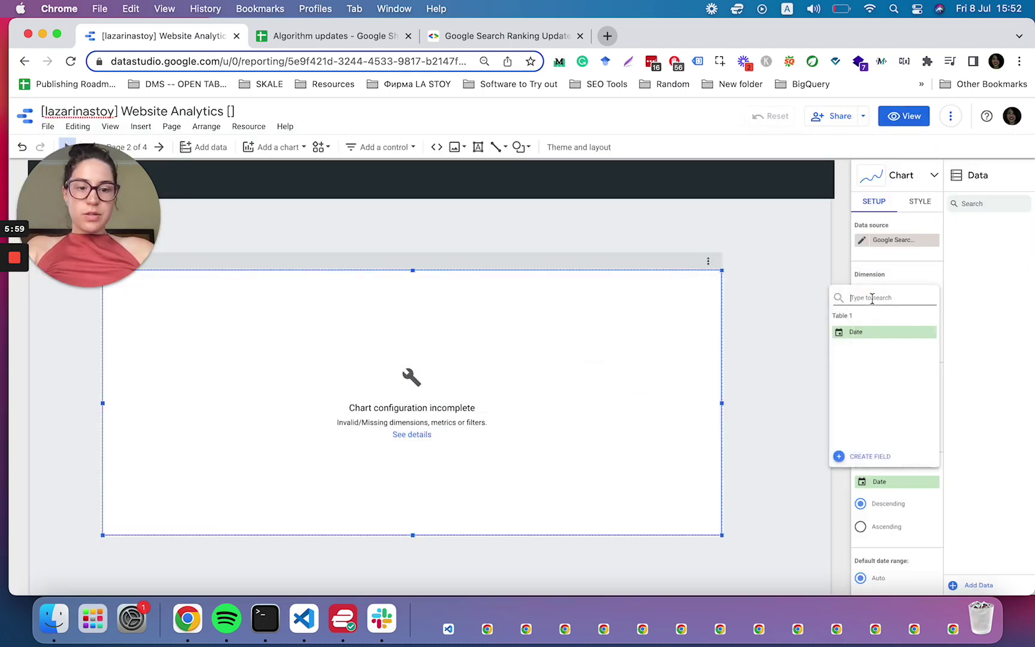
click(857, 333)
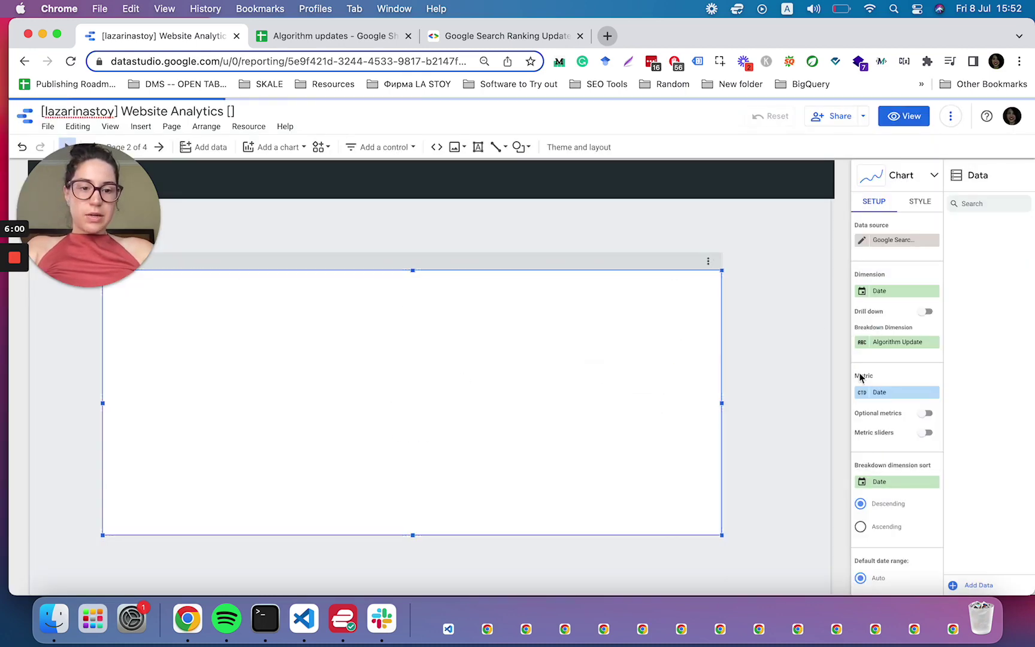
click(933, 342)
click(905, 393)
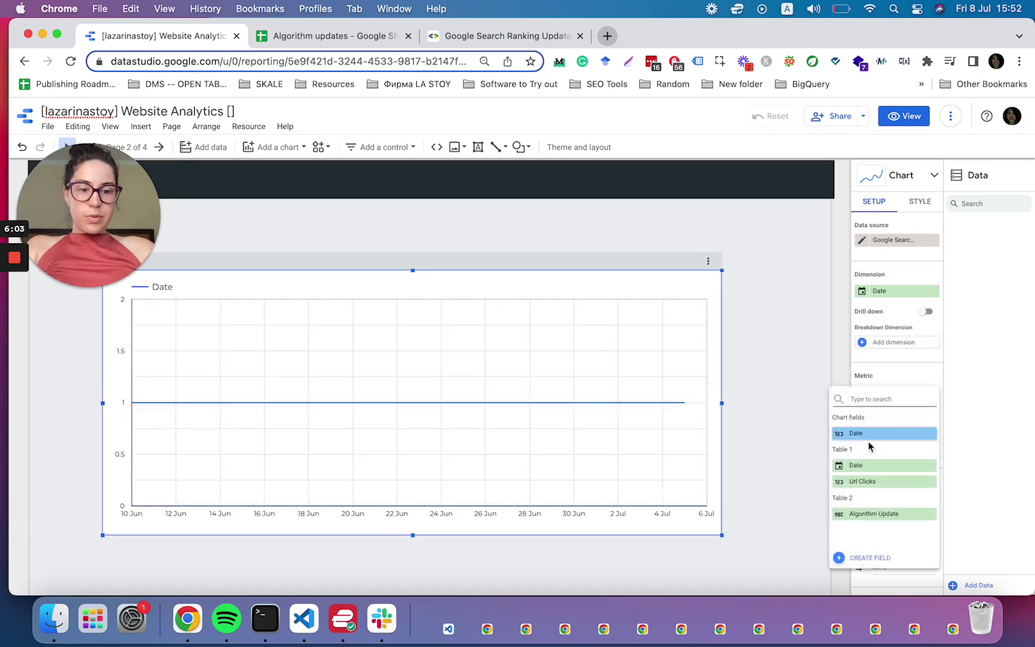
click(866, 481)
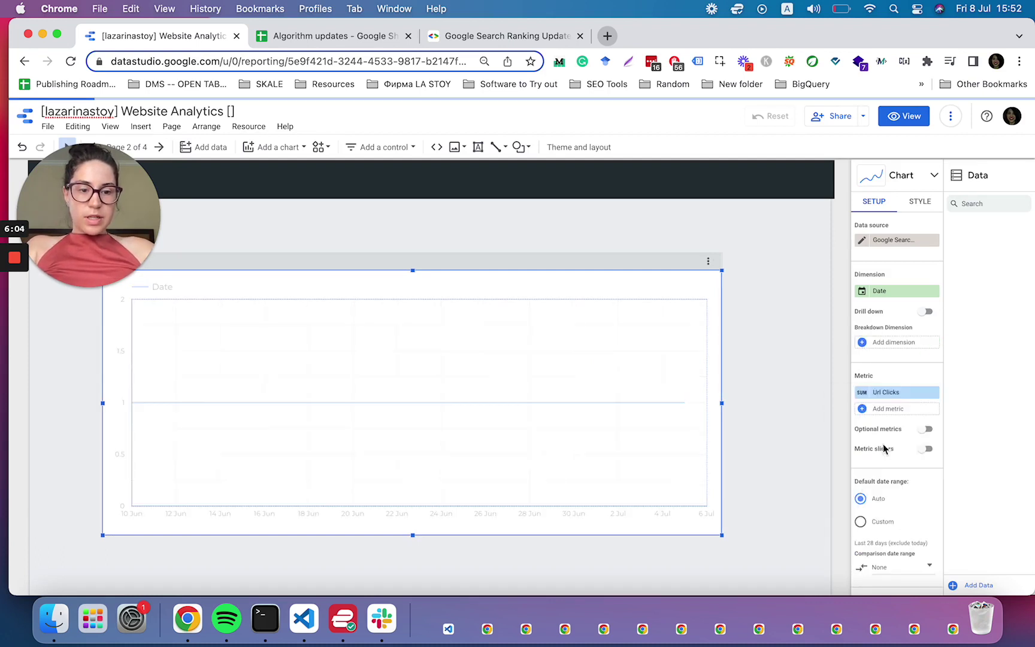
click(886, 409)
click(862, 529)
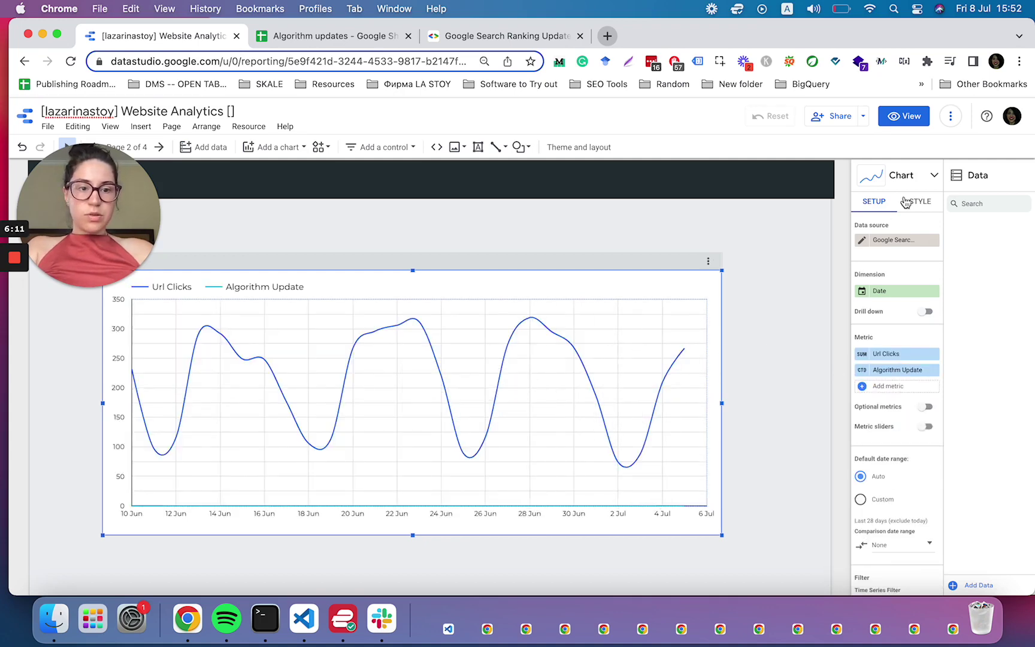
- Style the second series, Algorithm Update, as bars
click(920, 201)
scroll(881, 450, down, 5)
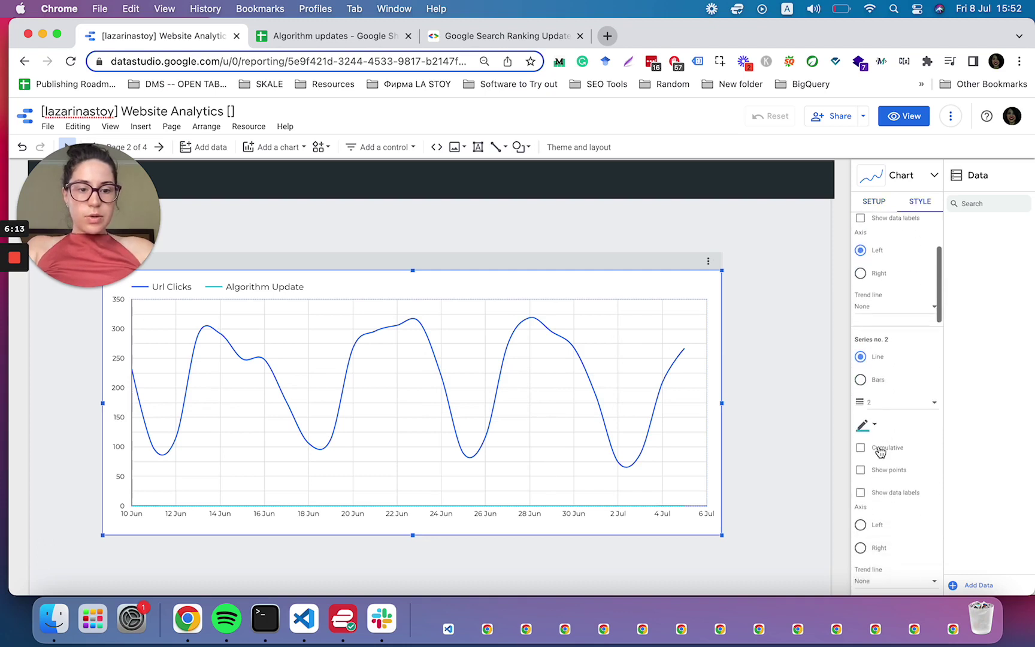
click(875, 354)
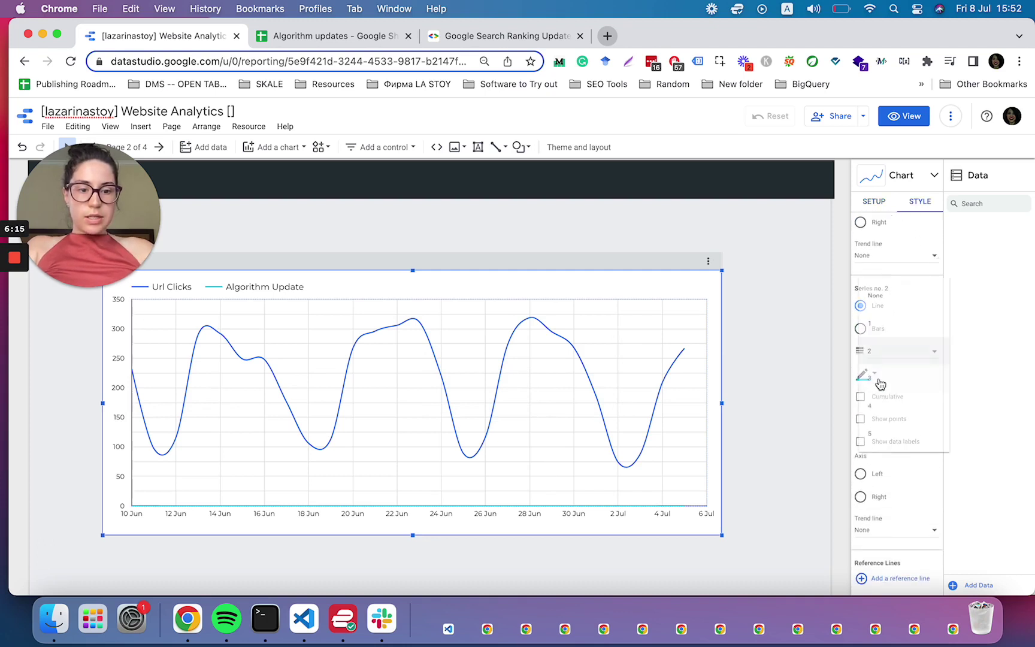
click(871, 351)
click(860, 328)
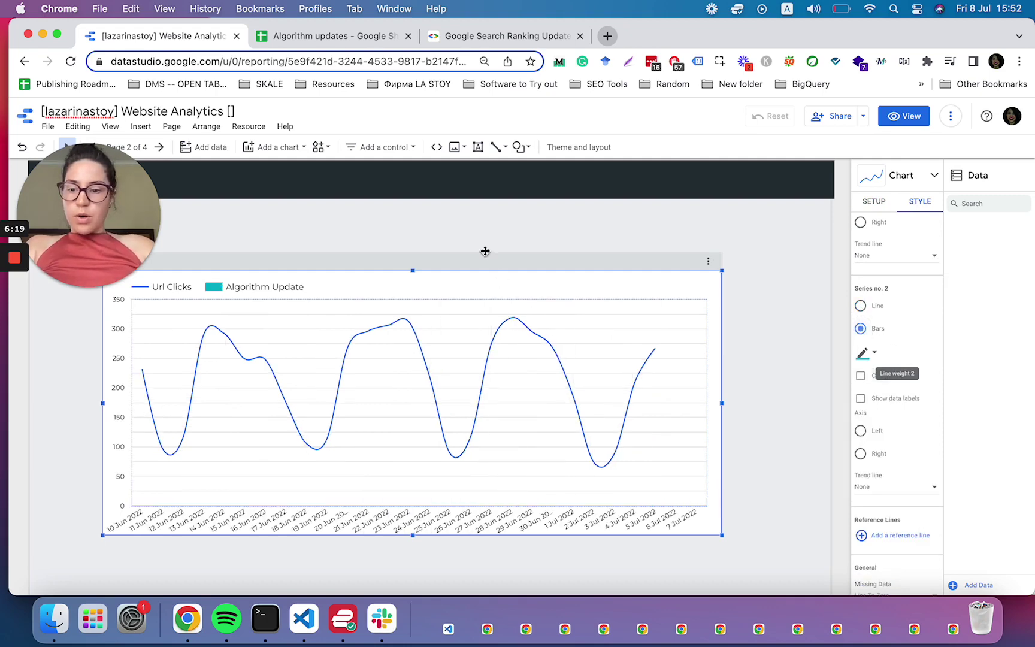
- Move the chart, add a date range control above it, and narrow the chart from the left
drag(414, 277, 497, 330)
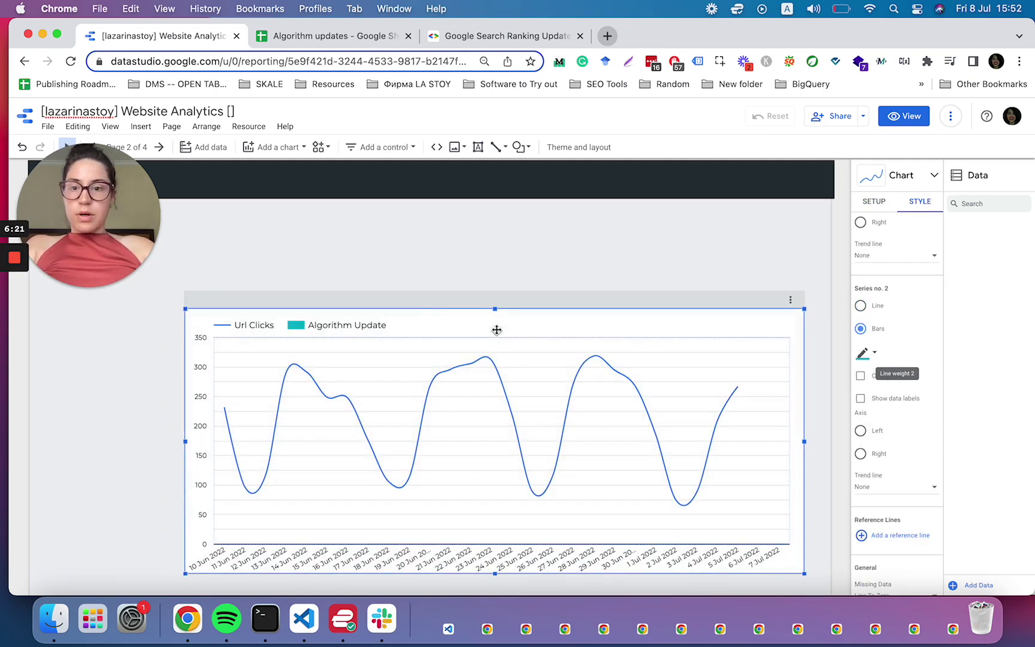
click(377, 147)
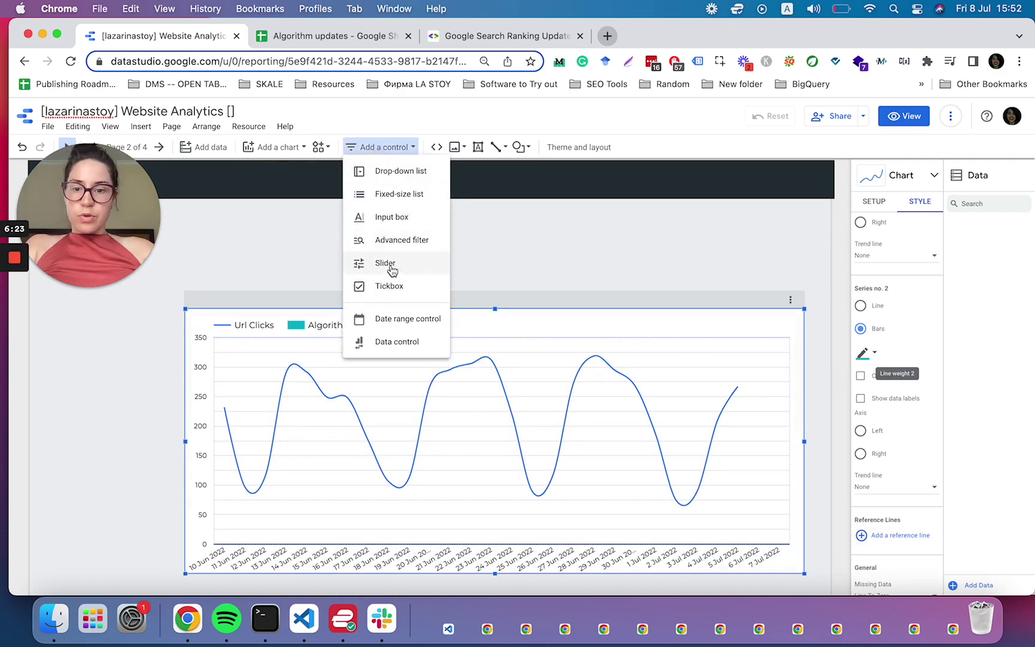
click(396, 293)
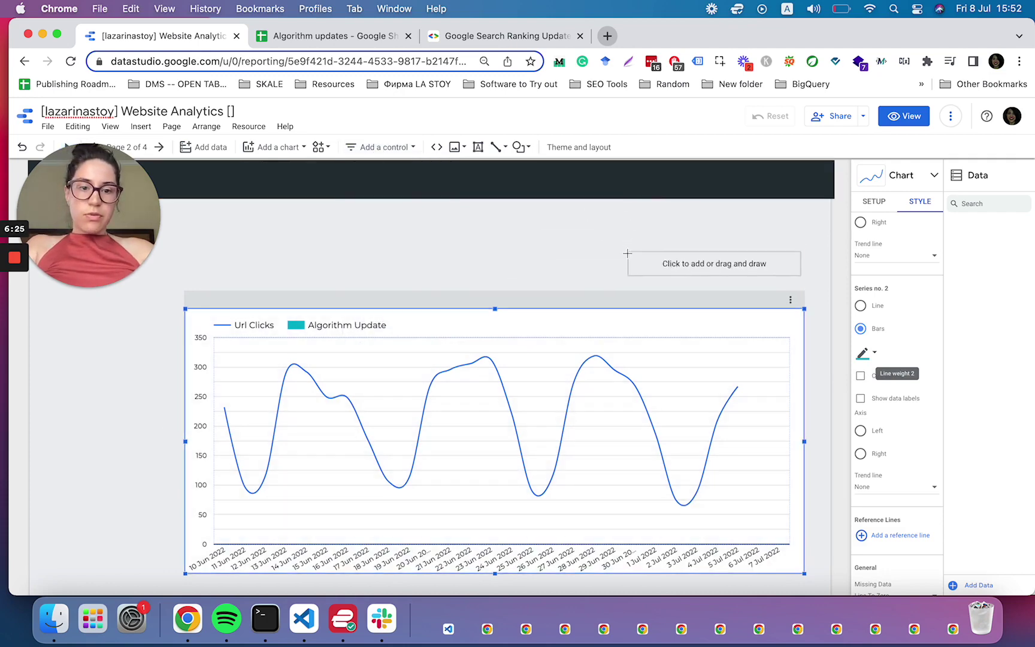
click(629, 252)
click(186, 445)
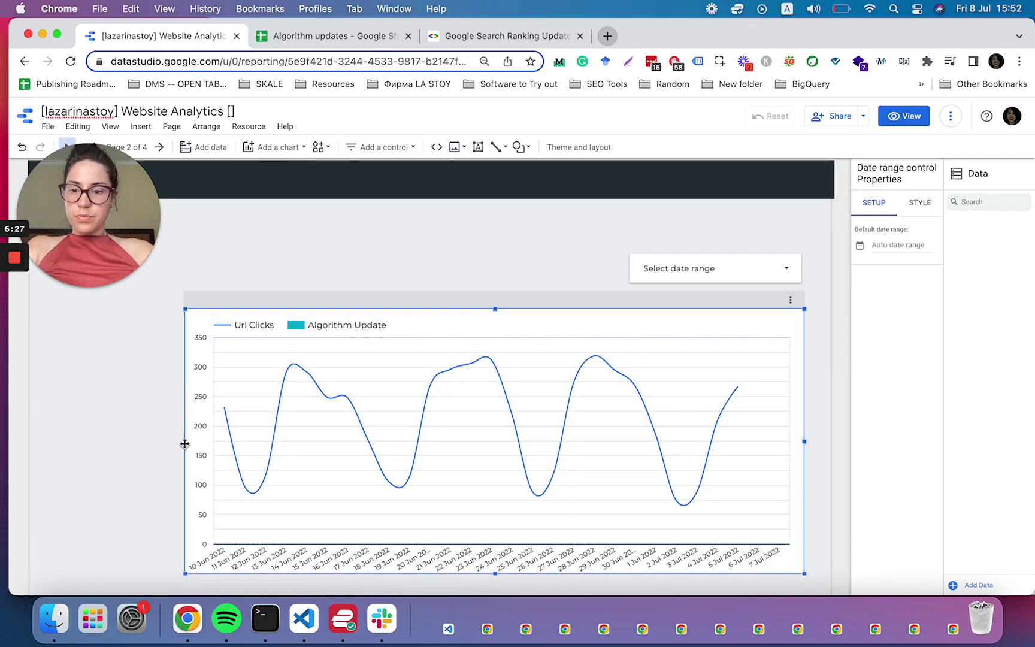
drag(184, 443, 346, 442)
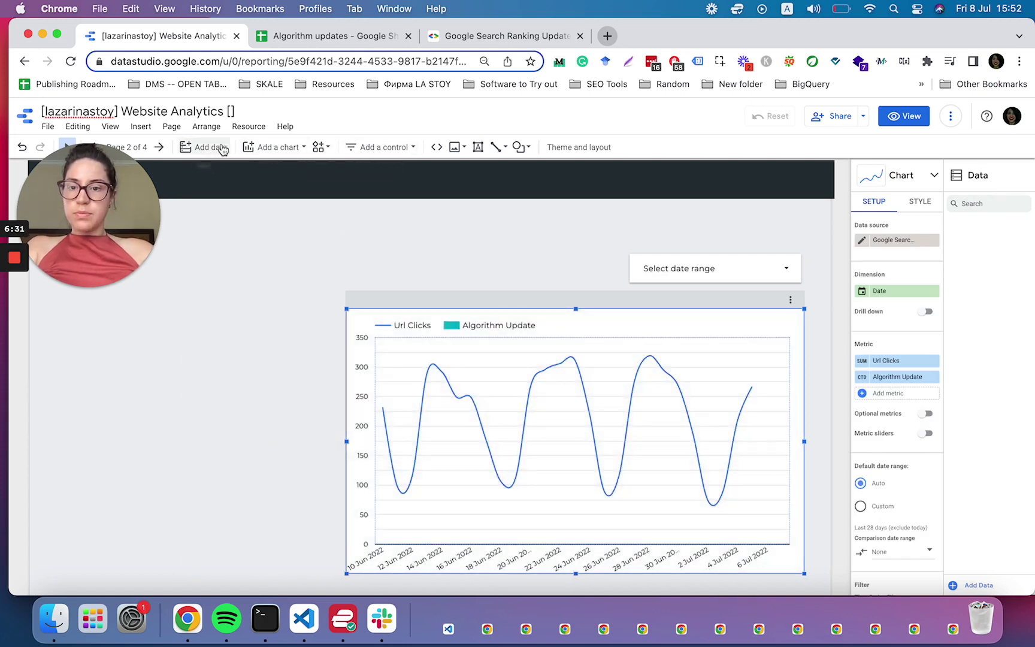
- Draw a table on the page's left side showing Algorithm Update as its metric
click(267, 150)
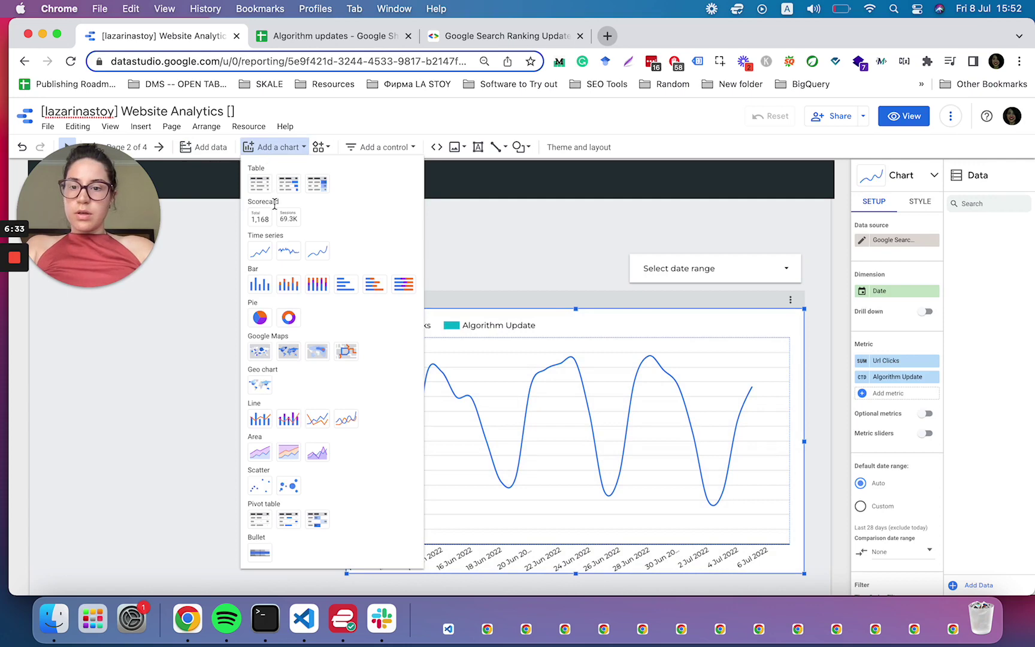
click(260, 217)
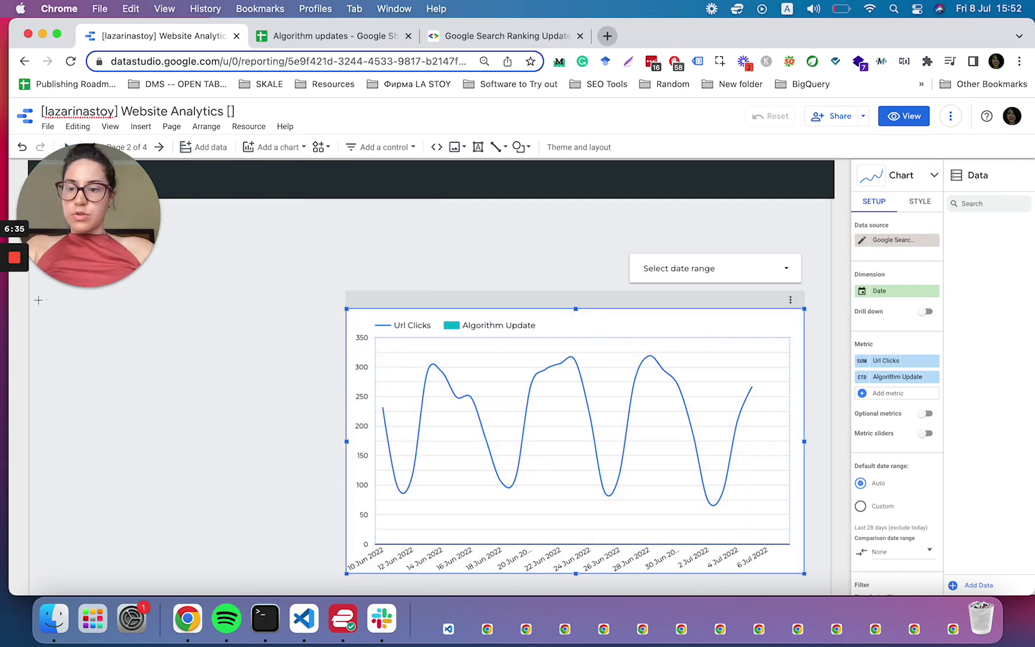
mouse_move(38, 300)
mouse_down()
mouse_move(268, 472)
mouse_move(330, 584)
mouse_up()
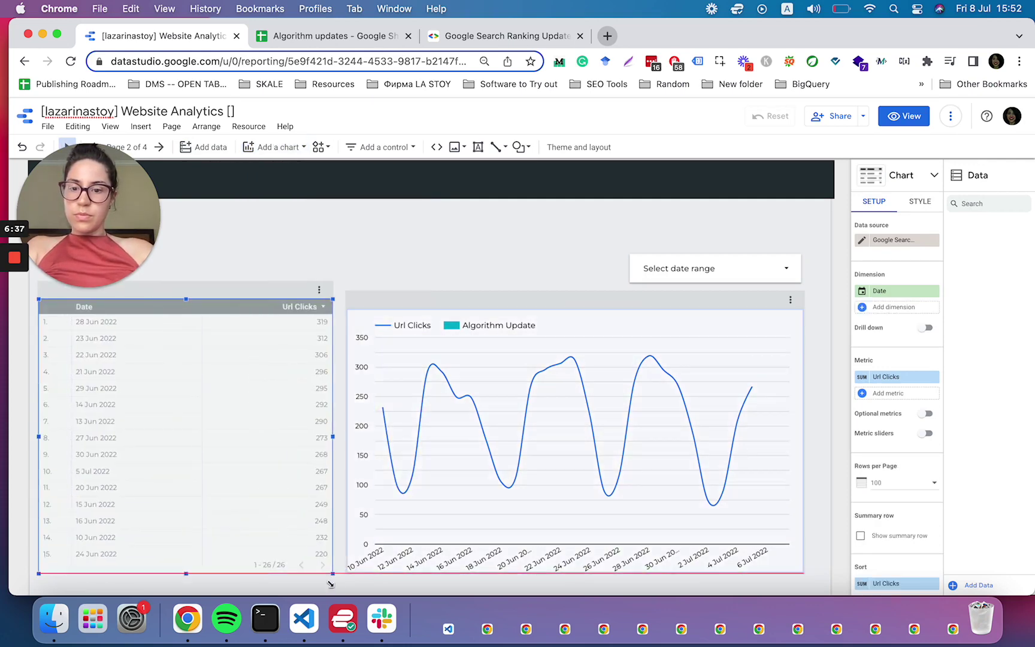
drag(334, 574, 334, 574)
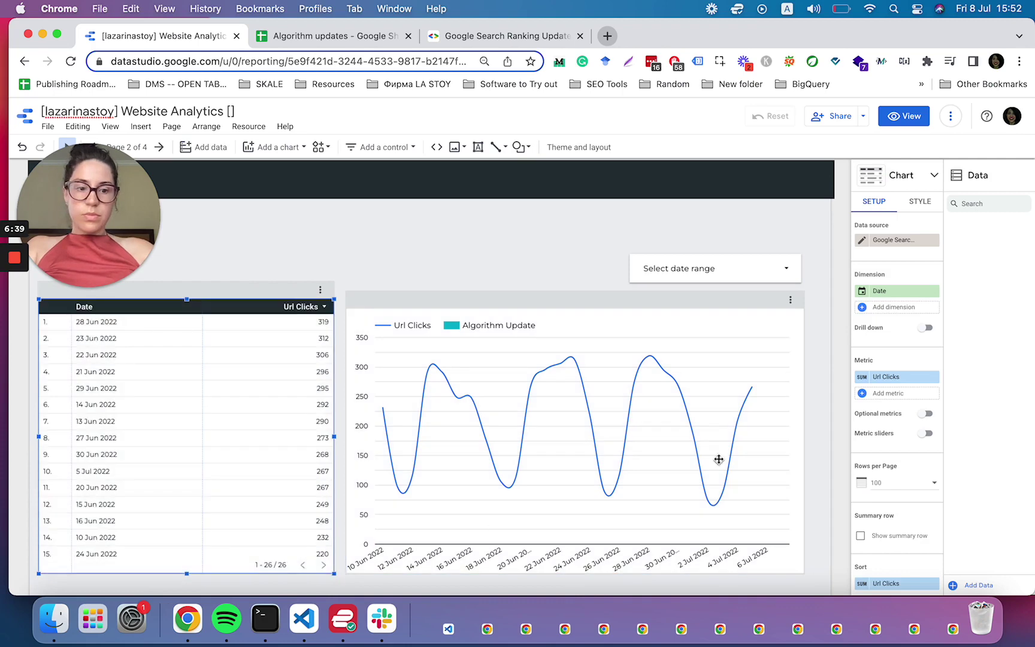
click(888, 377)
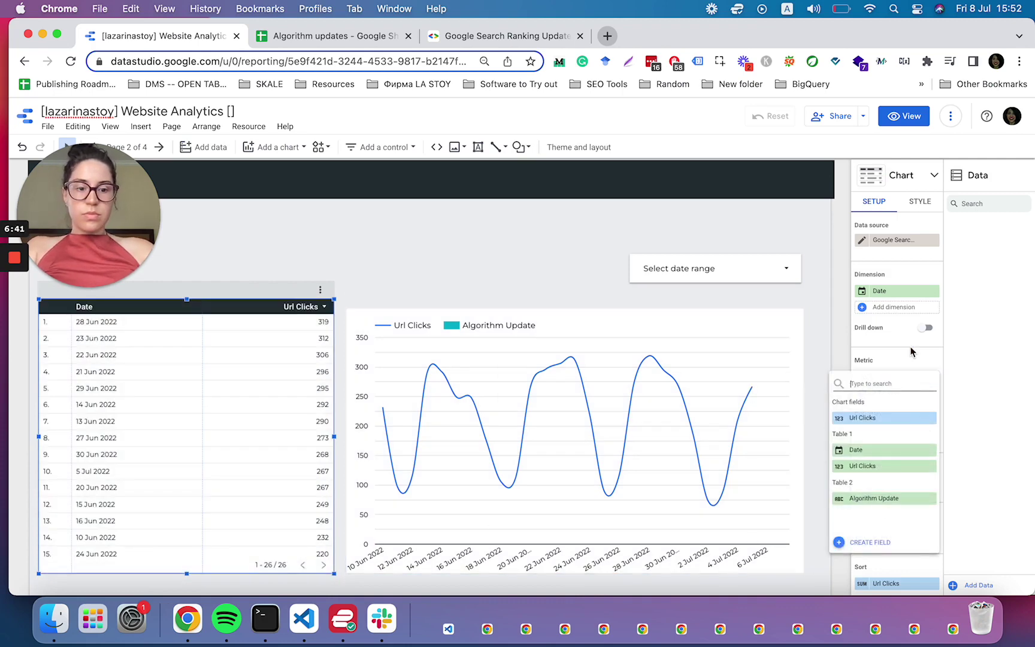
click(866, 499)
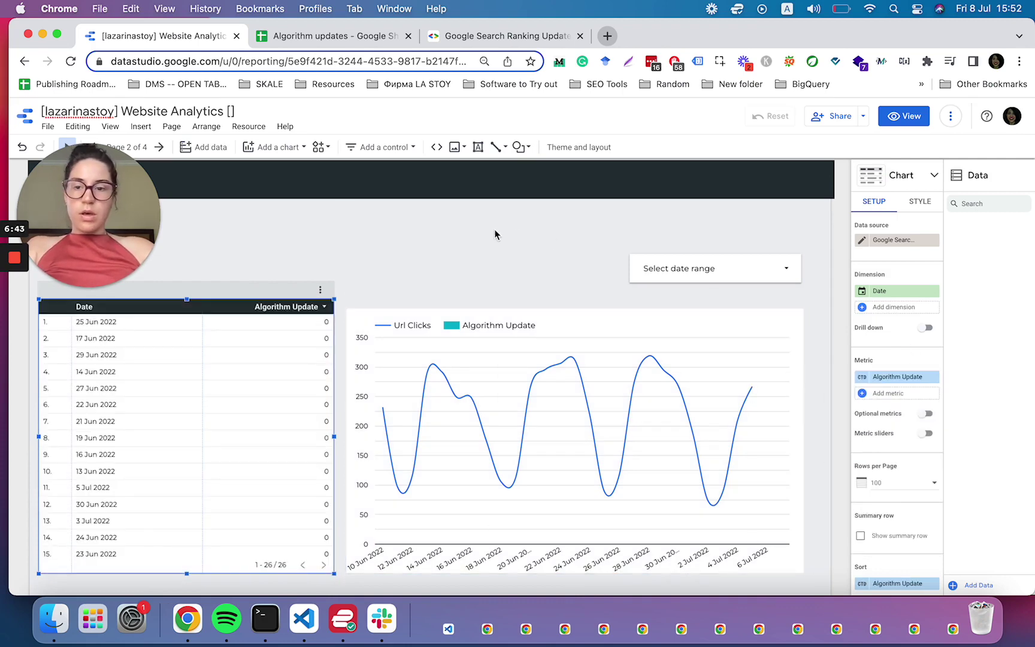
drag(186, 301, 187, 336)
- Place an advanced filter control for Algorithm Update just above the table
click(380, 149)
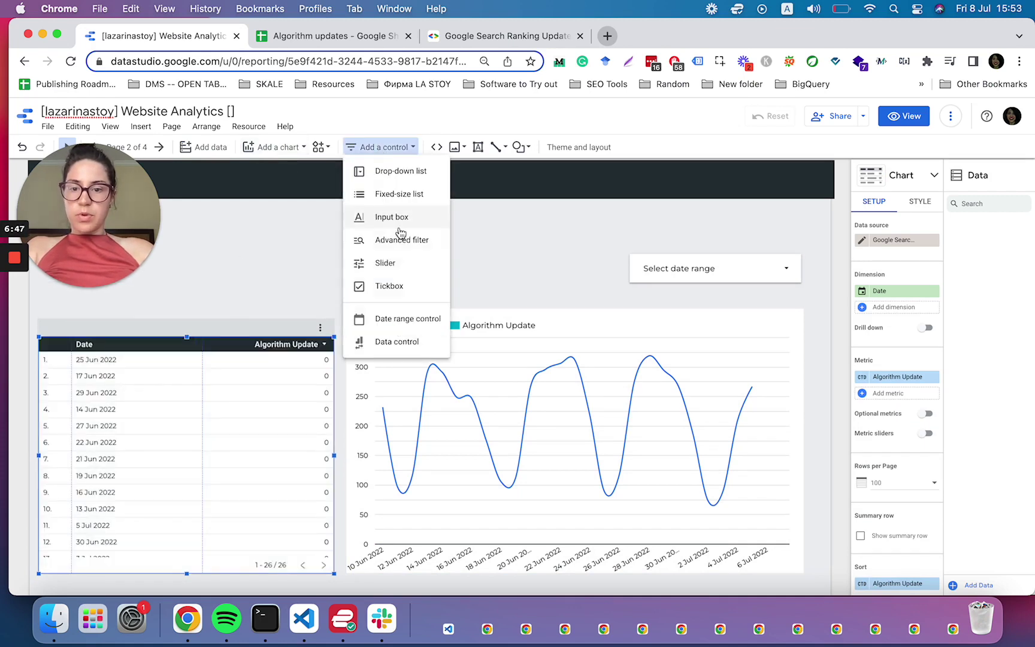
click(399, 240)
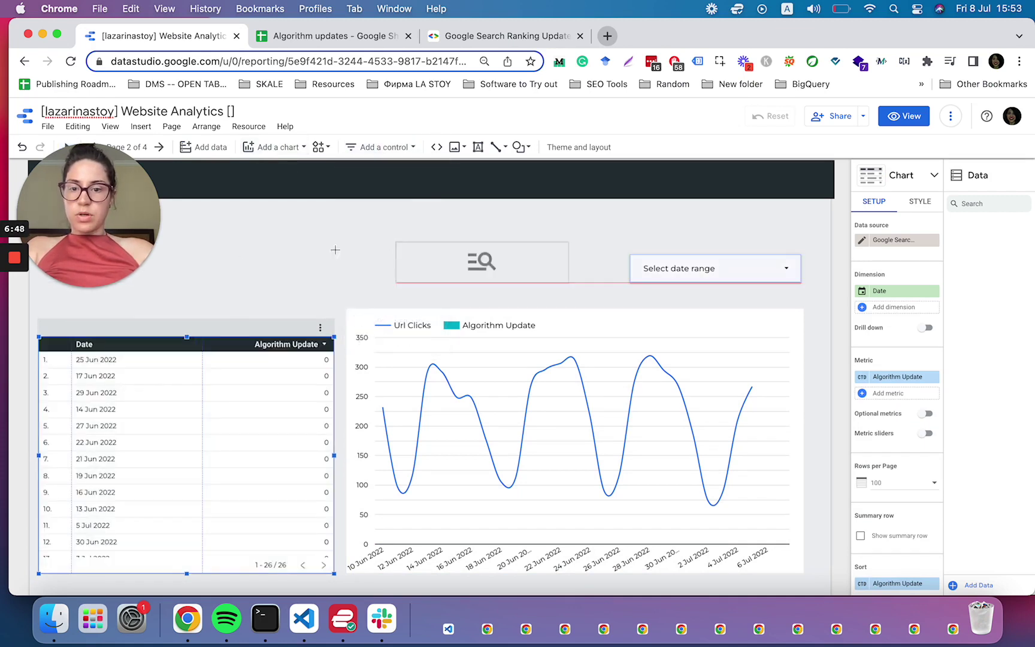
click(37, 298)
drag(211, 328, 304, 280)
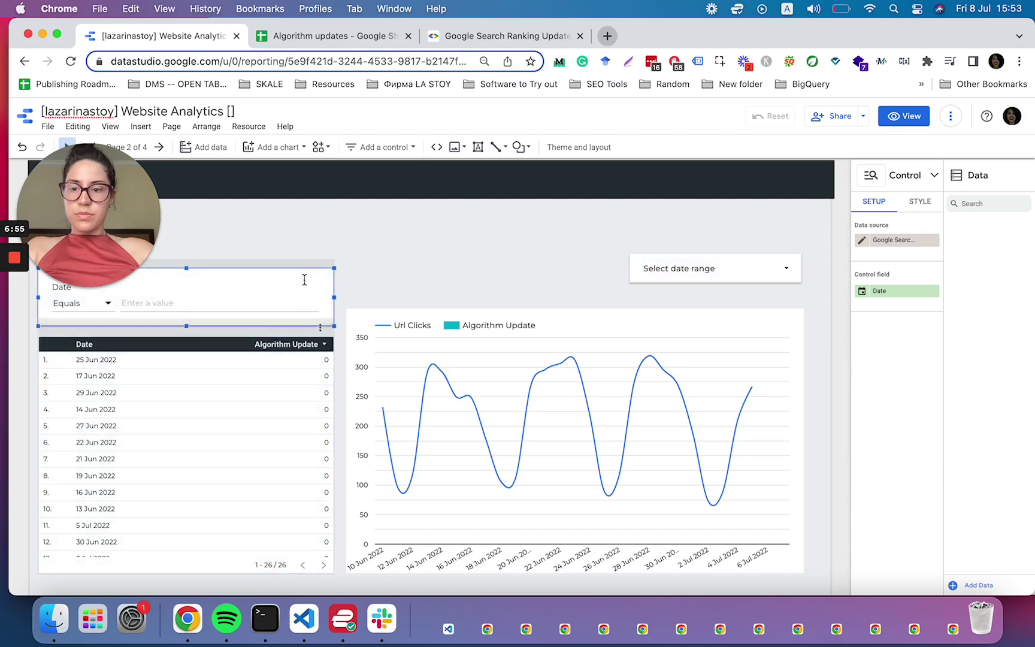
click(905, 291)
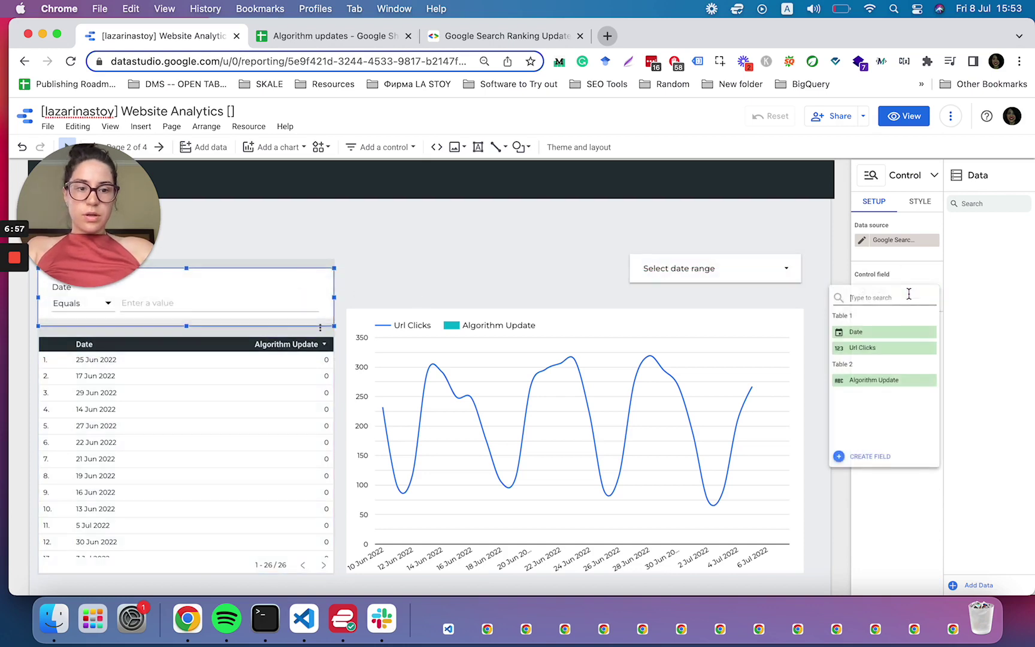
click(873, 379)
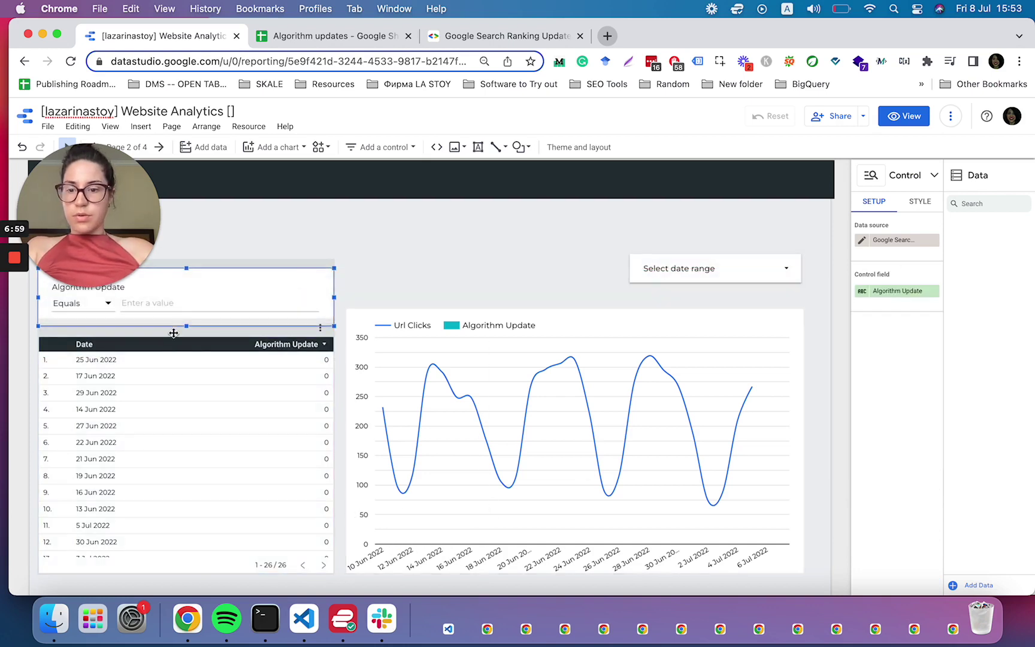
click(167, 352)
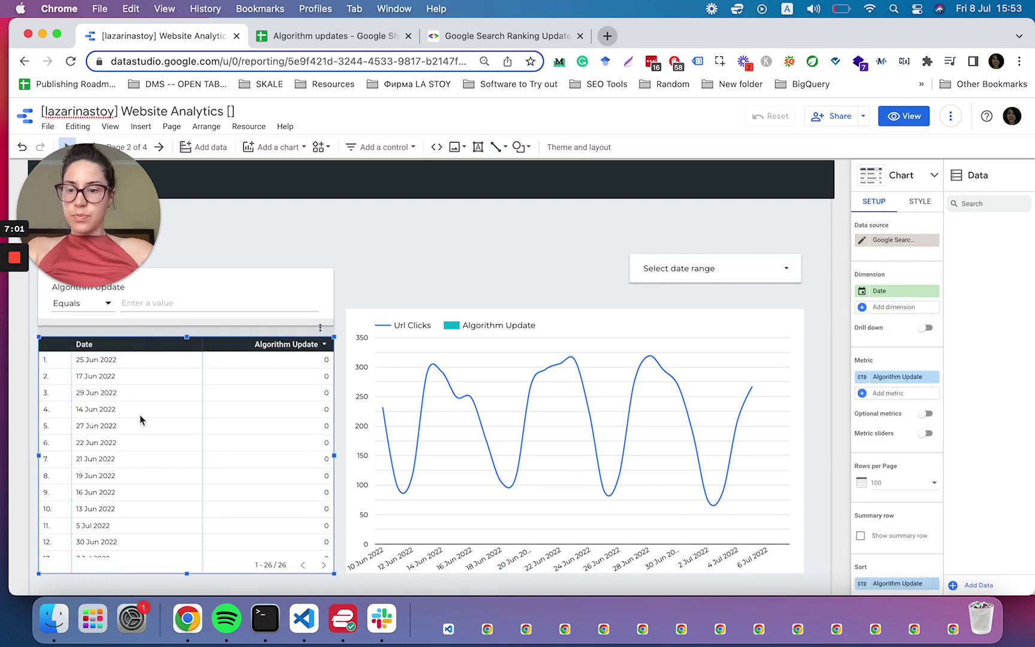
- Set the report date range to This year to date (1 Jan – 7 Jul 2022)
click(767, 268)
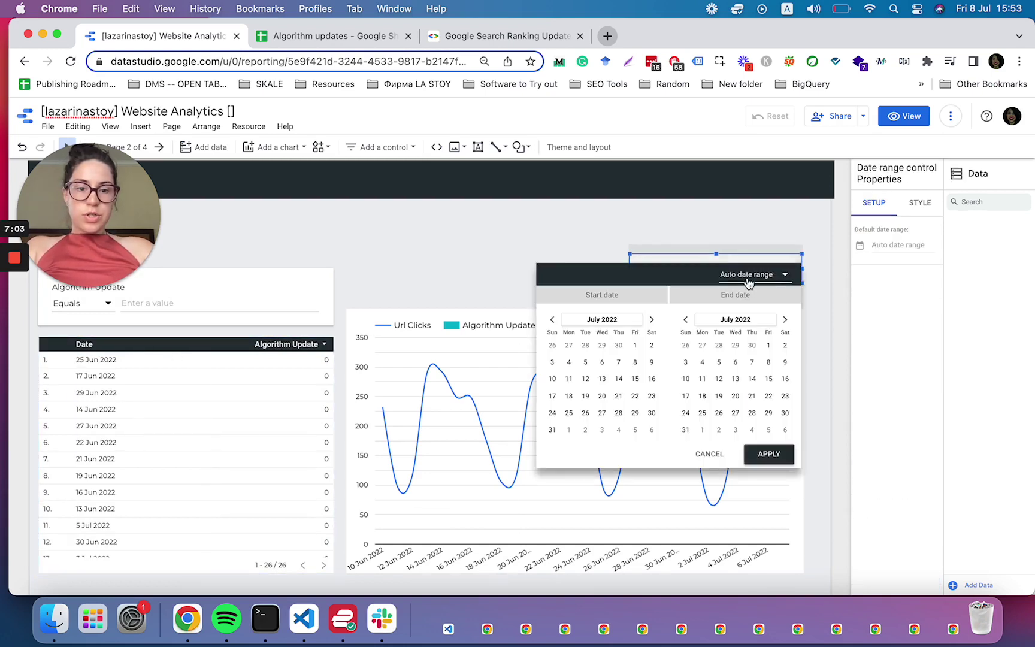
click(742, 274)
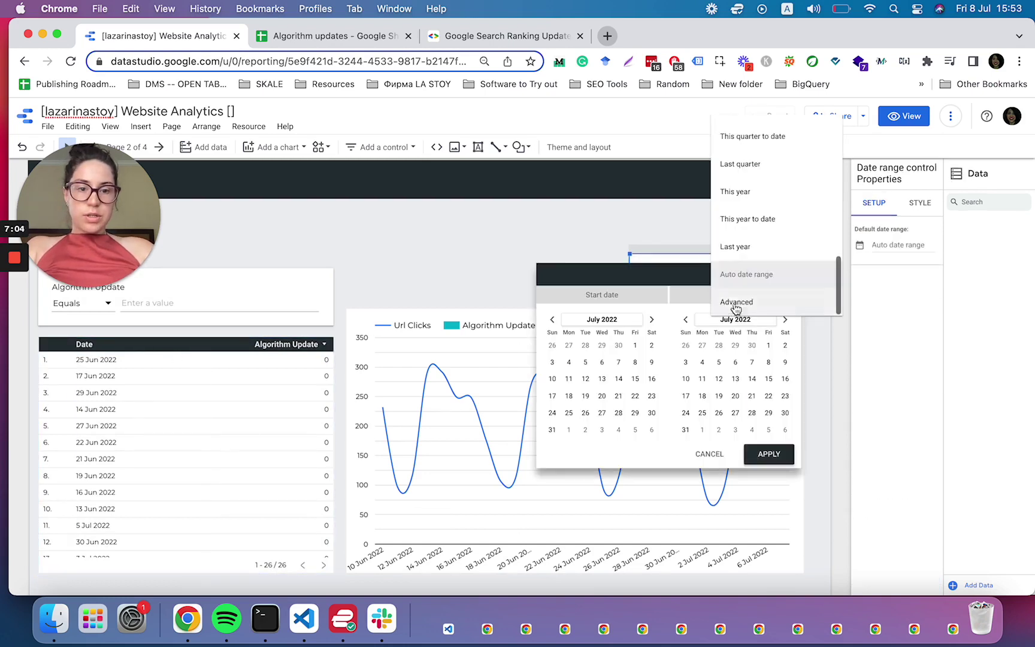
click(748, 220)
click(764, 454)
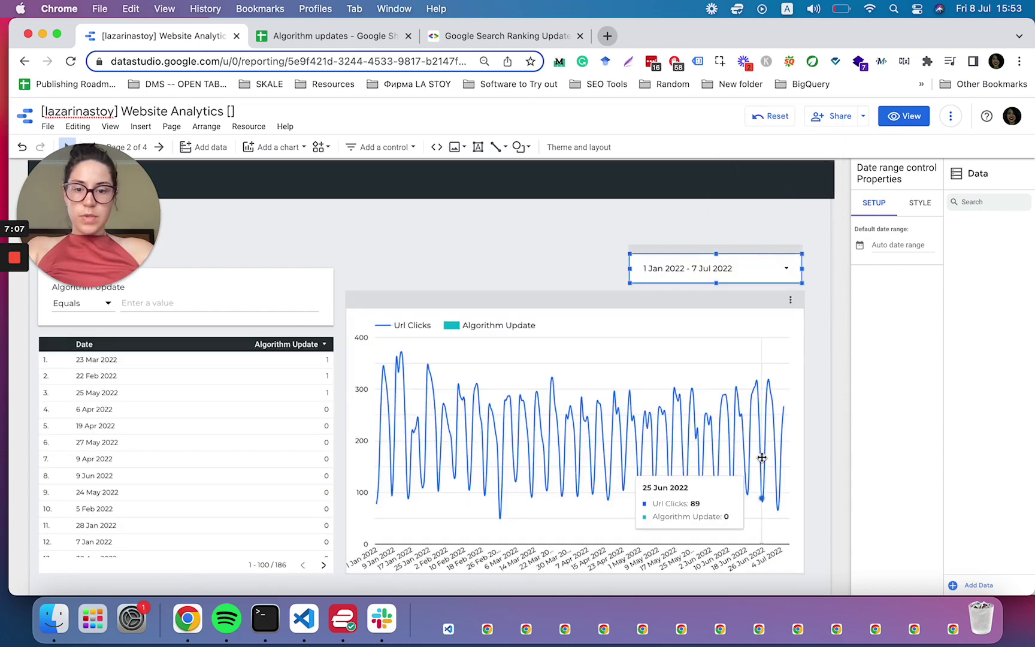
- Put the chart's Algorithm Update series (series no. 2) on a right-hand axis
click(616, 322)
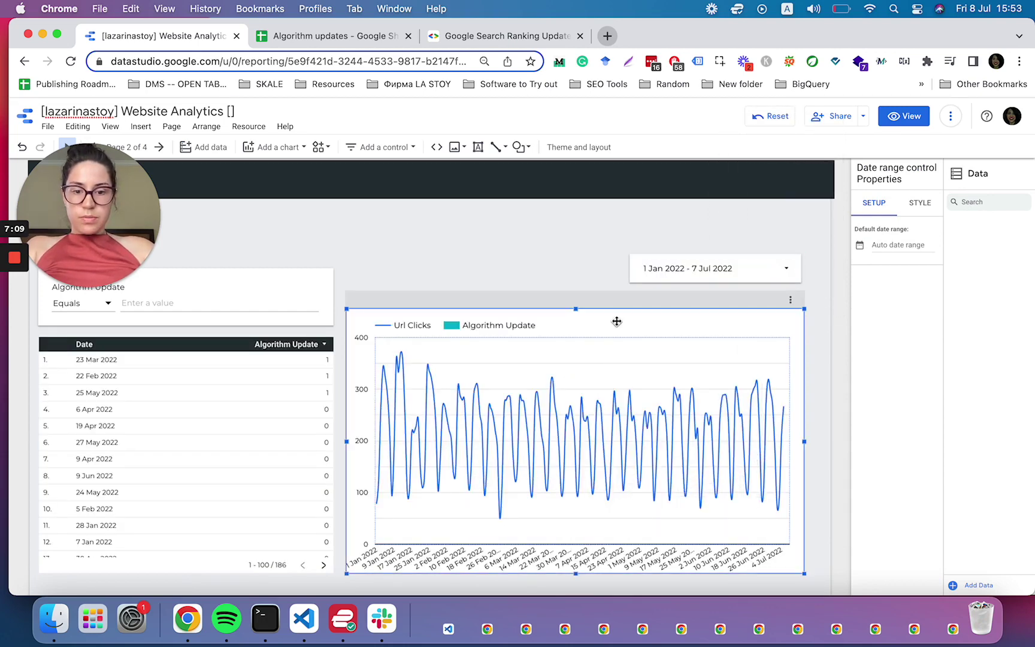
click(920, 203)
scroll(908, 432, down, 3)
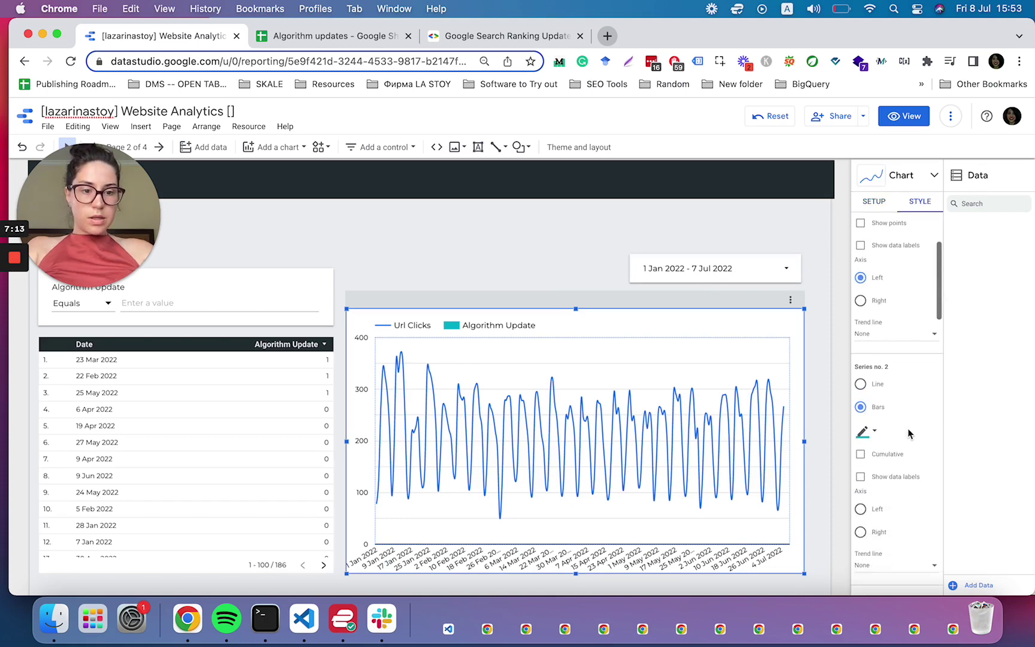
scroll(908, 434, down, 5)
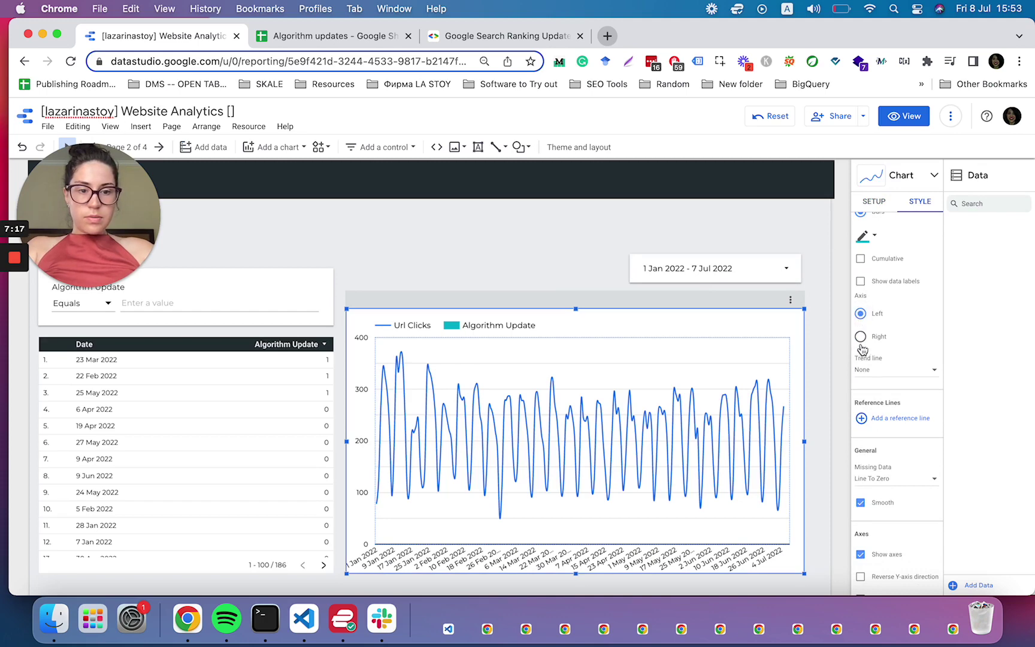
click(861, 337)
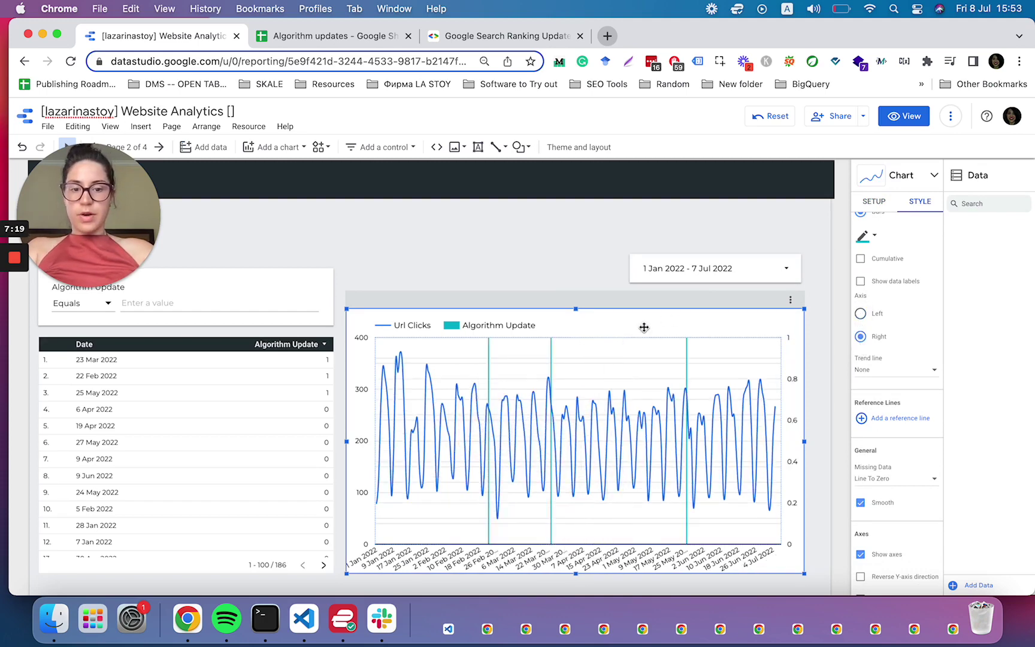
click(521, 259)
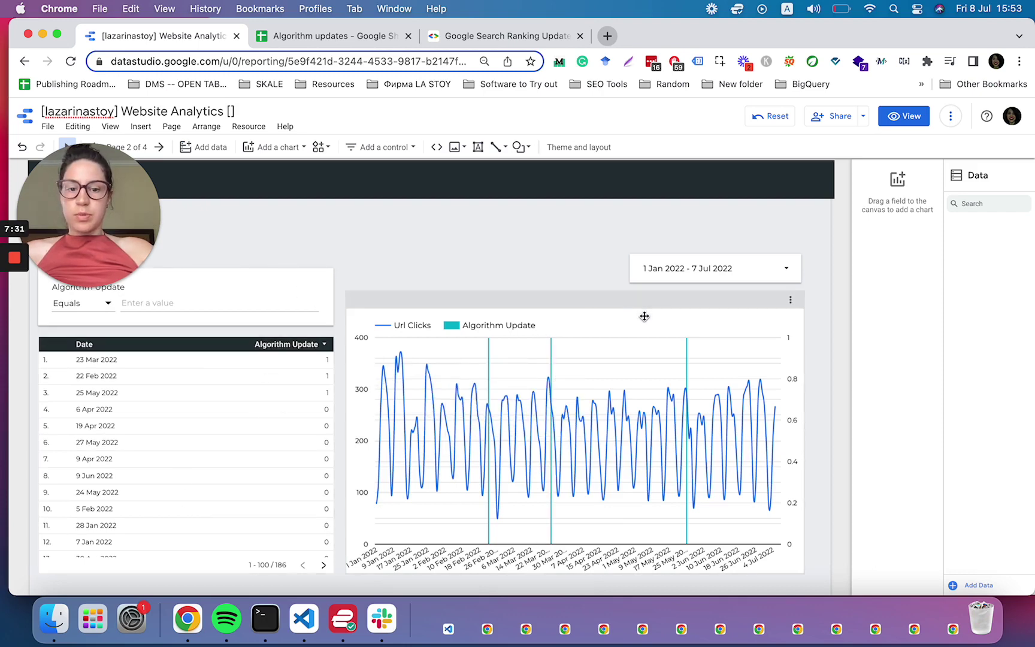
click(203, 417)
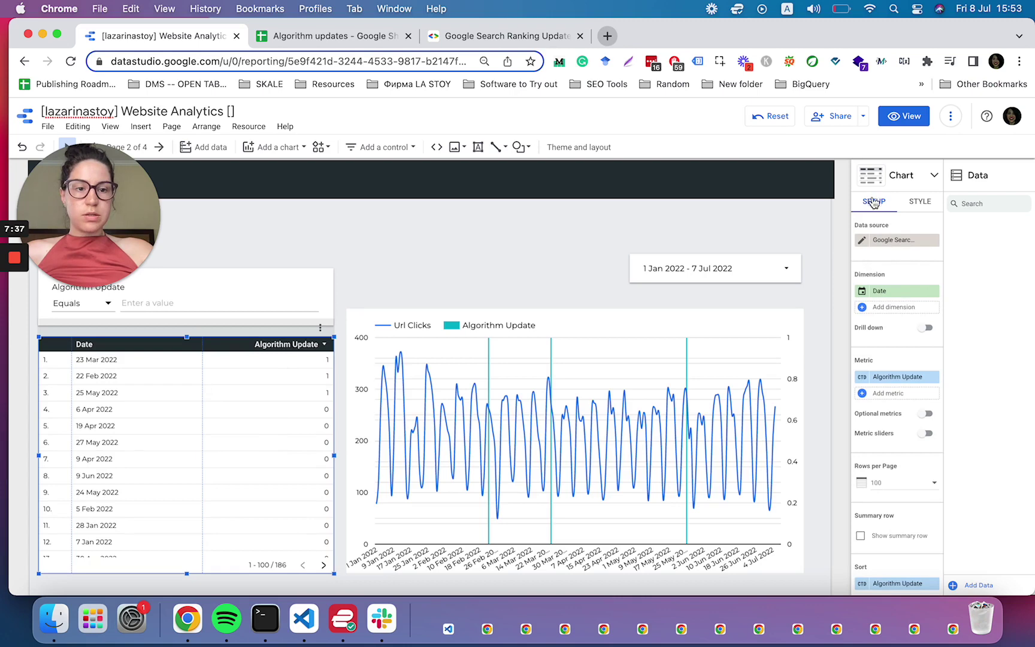
- Move Algorithm Update from metric to a dimension under Date and widen its column
click(863, 239)
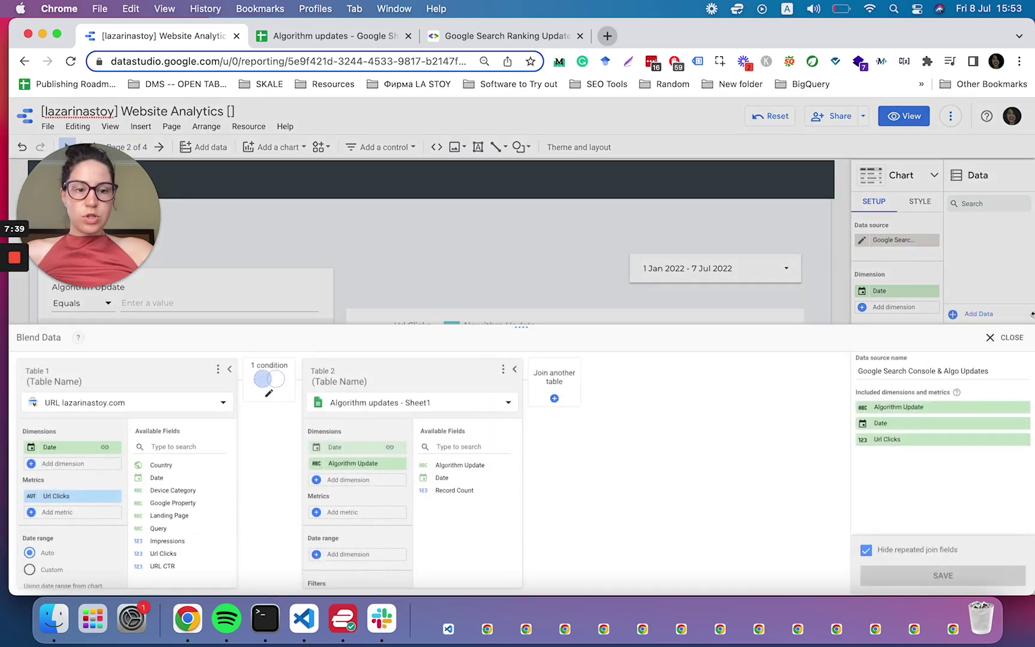
click(1013, 338)
drag(897, 379, 902, 311)
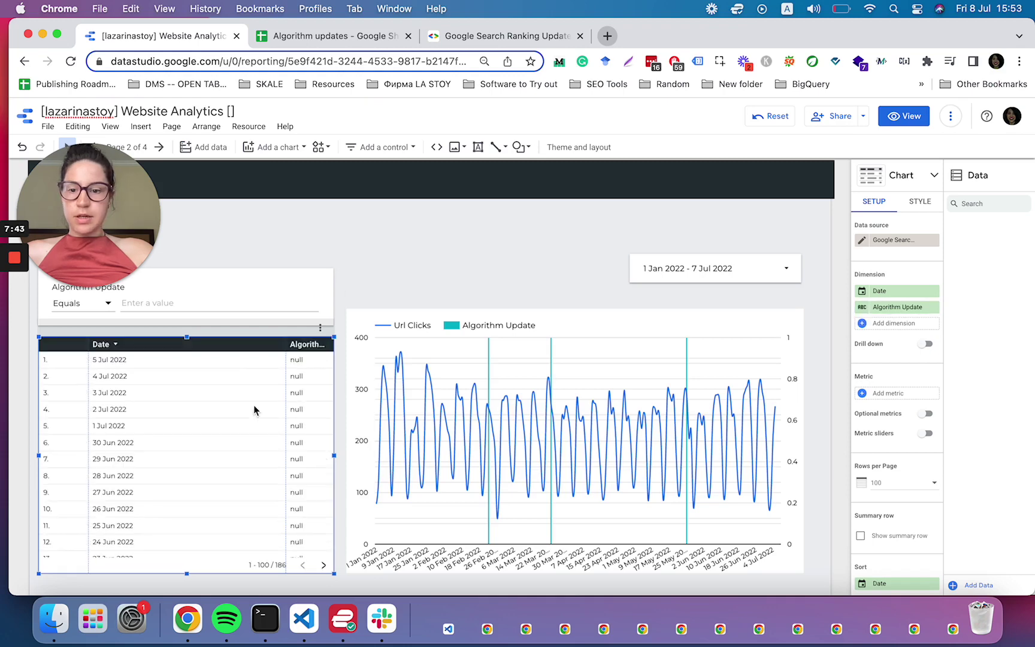
drag(286, 442, 211, 442)
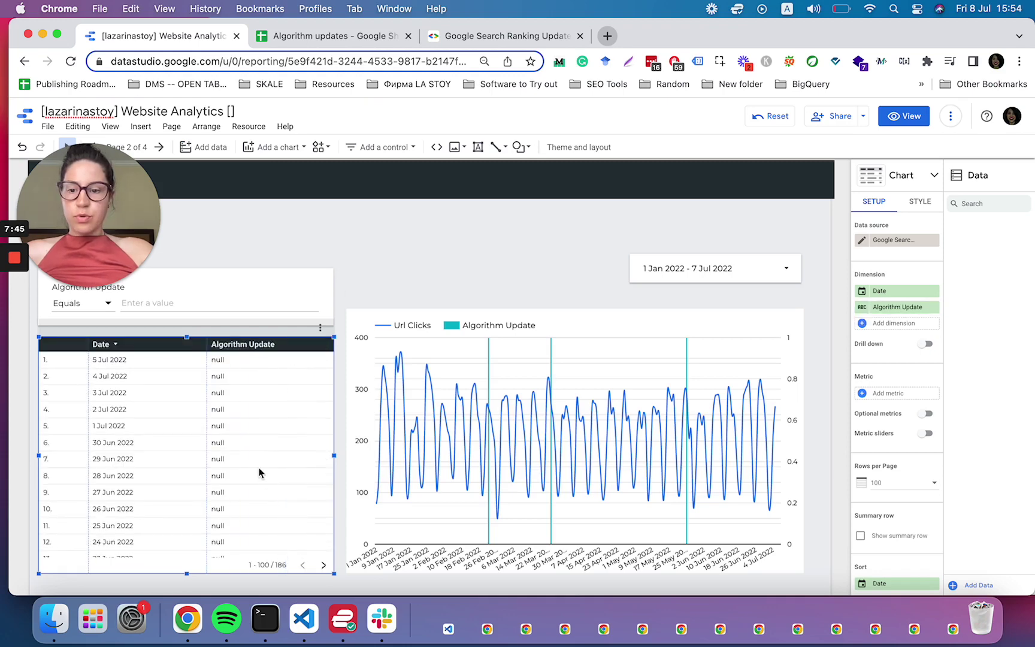
scroll(904, 542, down, 6)
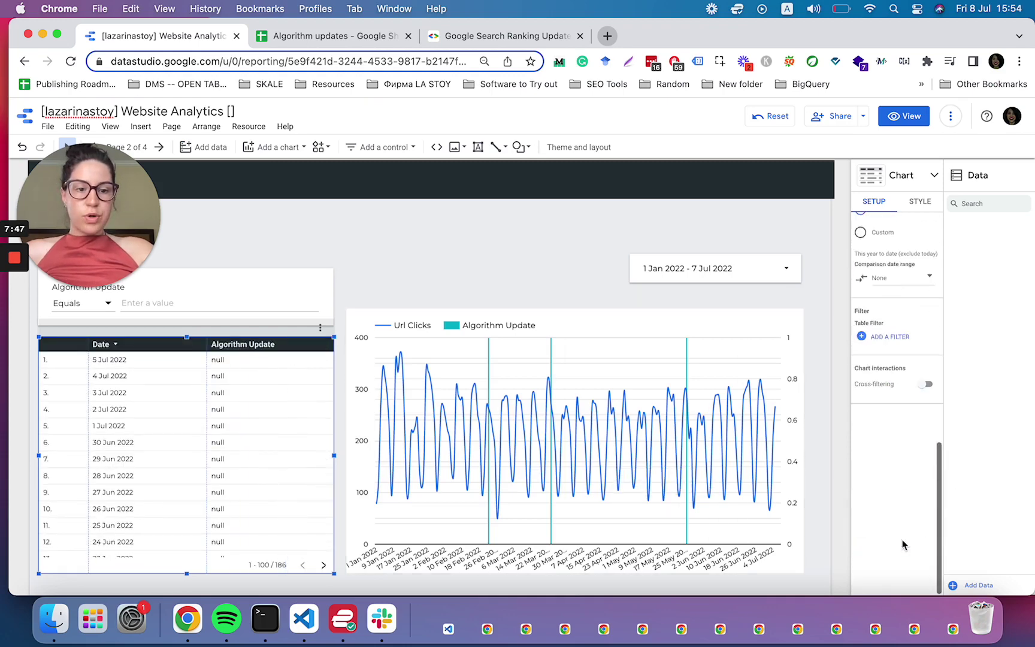
- Apply a 'Filter missing updates' filter excluding rows where Algorithm Update is null
click(893, 339)
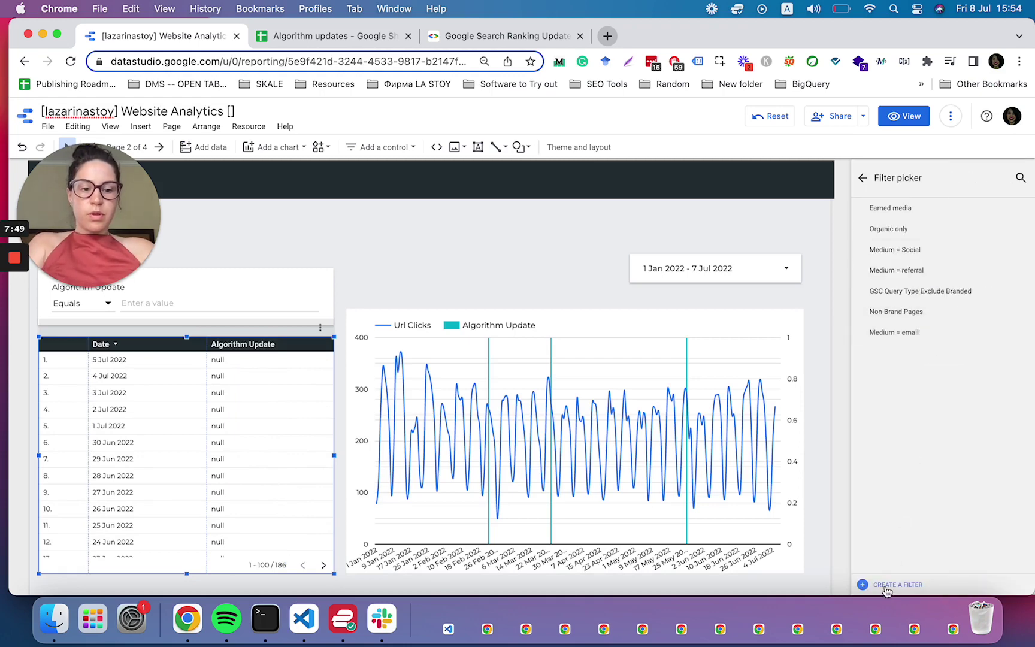
click(886, 586)
click(129, 374)
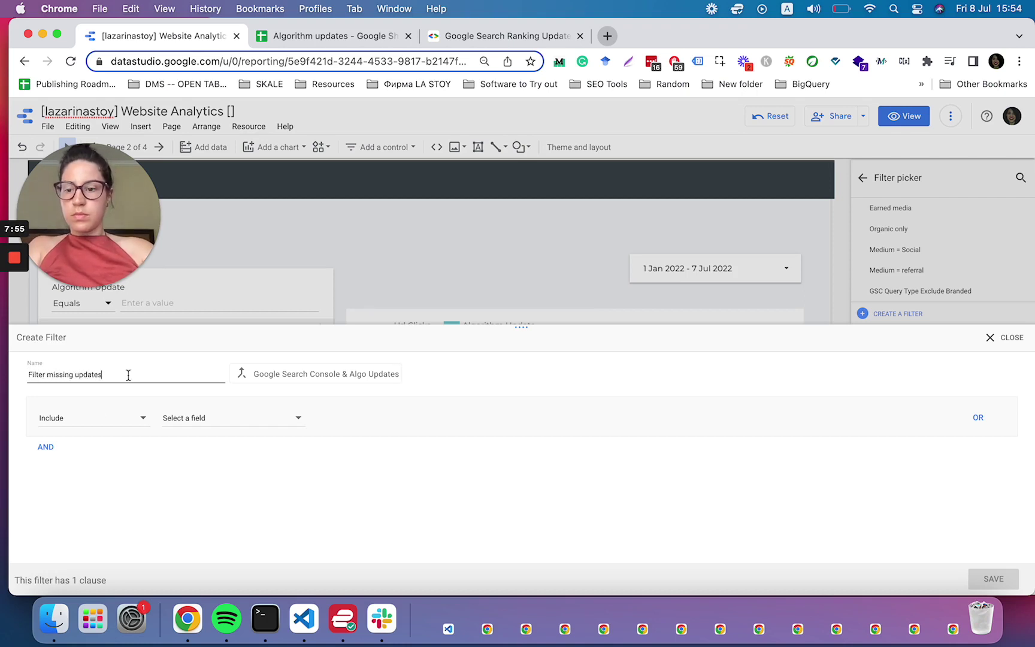
click(93, 424)
click(53, 446)
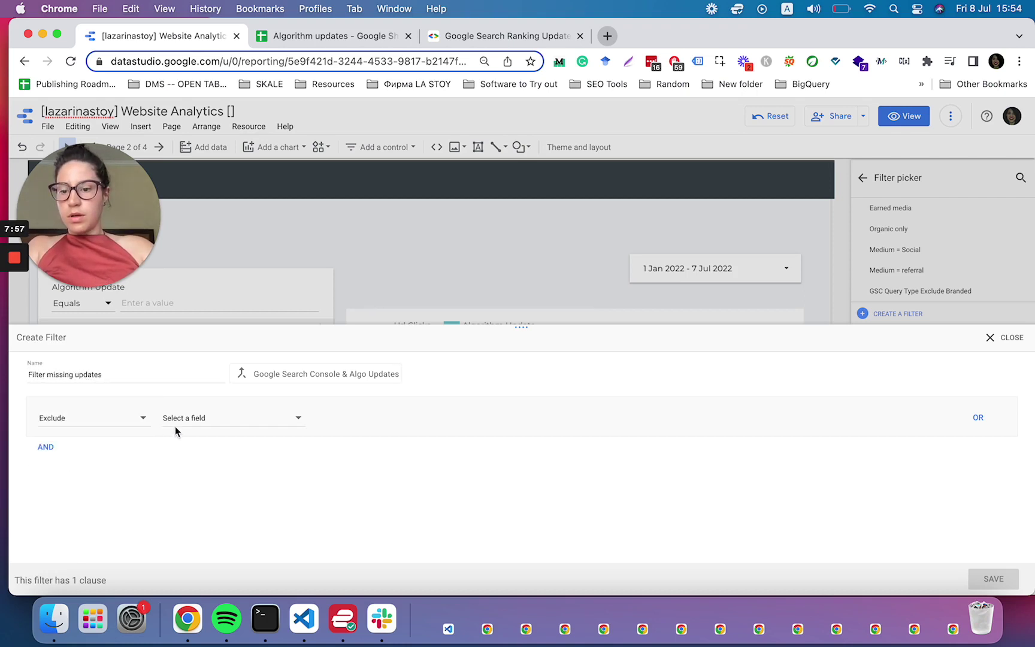
click(176, 424)
click(185, 436)
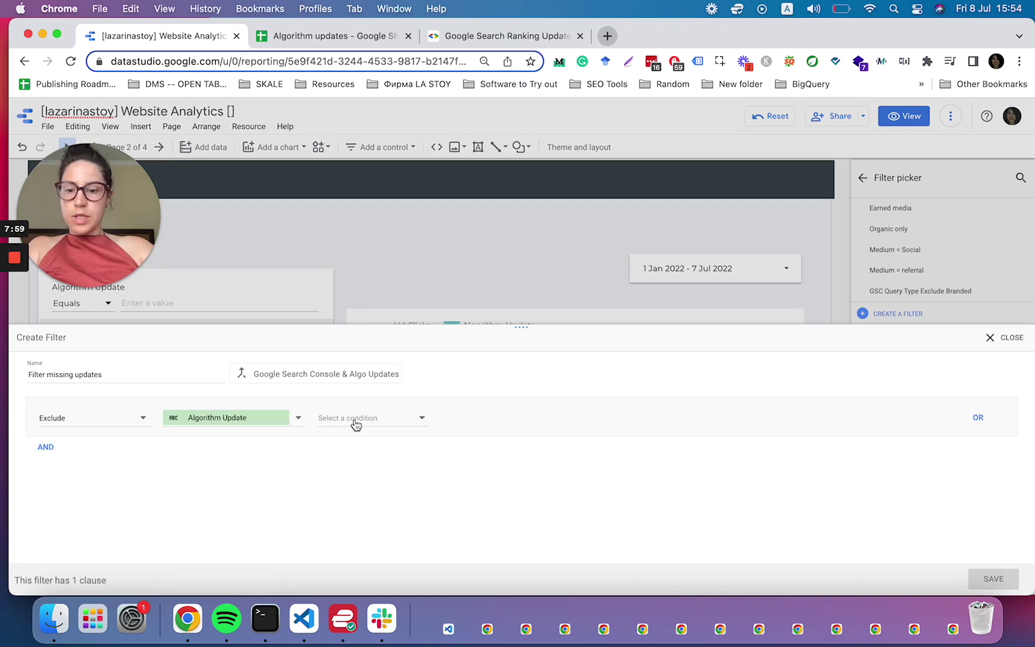
click(356, 422)
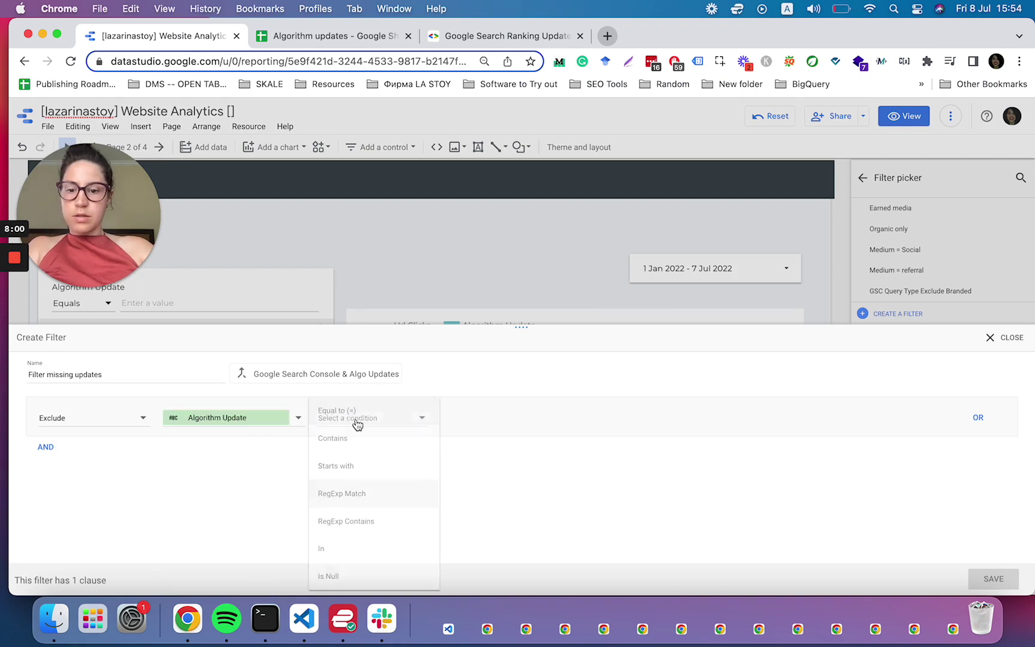
click(334, 579)
click(994, 579)
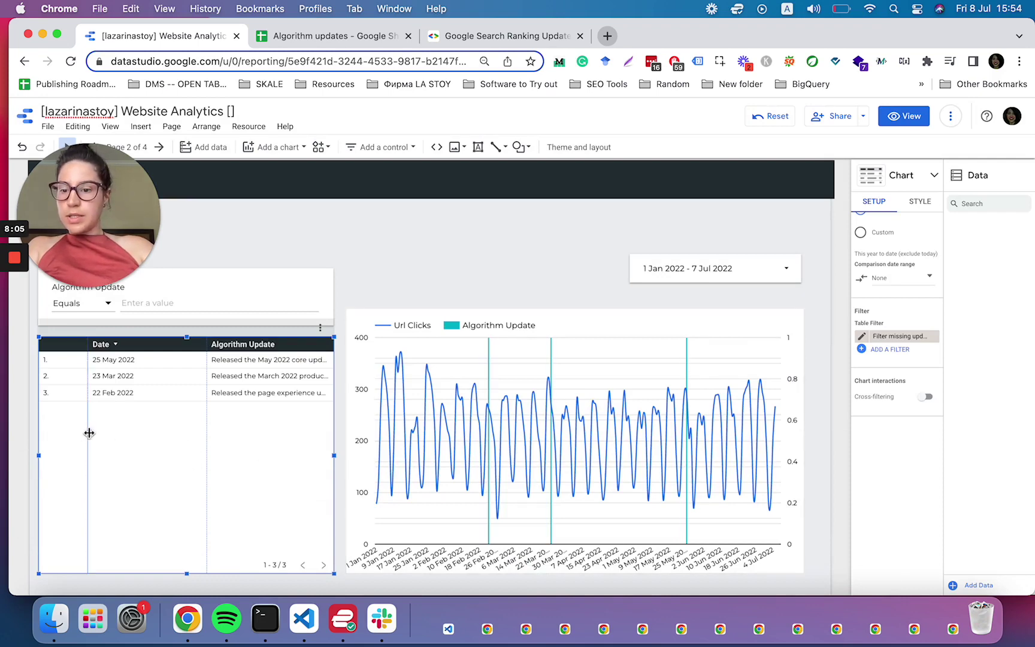
- Sort the table by date ascending and widen the Algorithm Update column
drag(89, 432, 67, 429)
scroll(872, 275, up, 3)
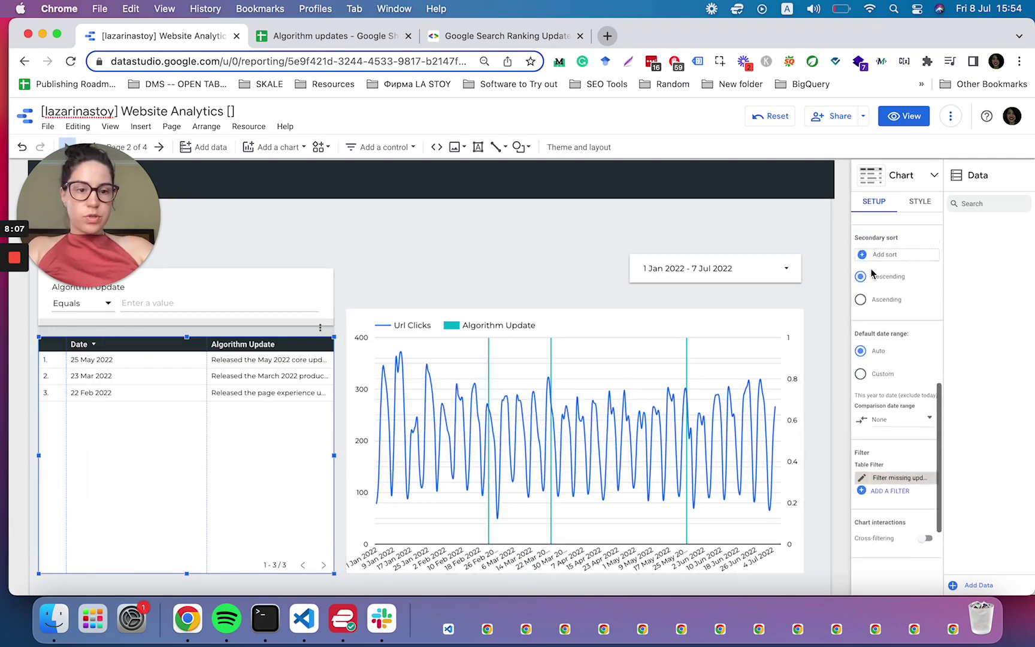
scroll(872, 276, up, 2)
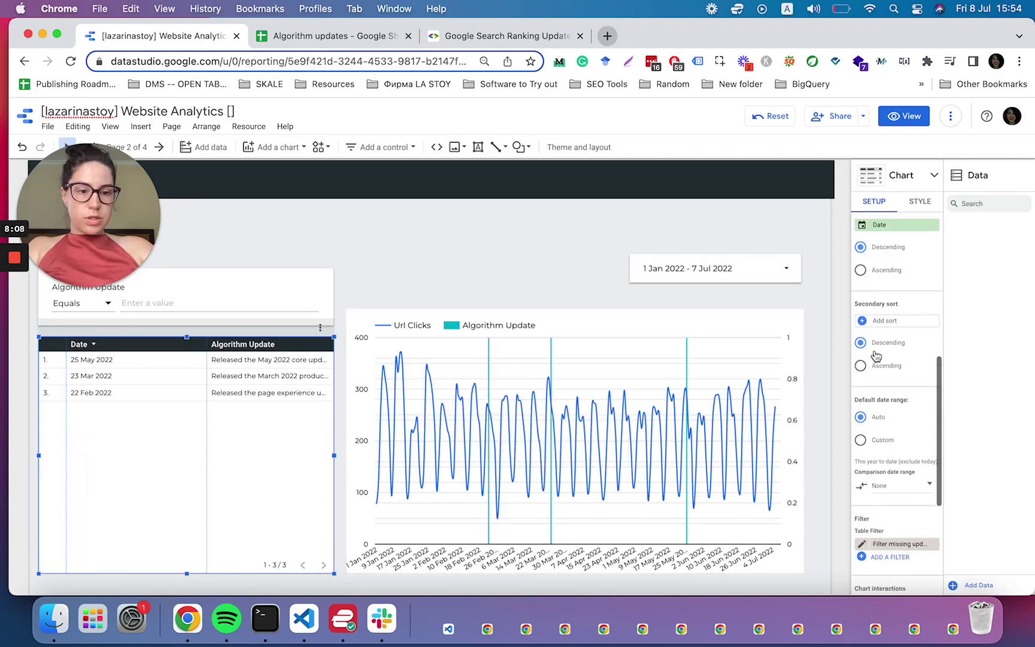
click(861, 271)
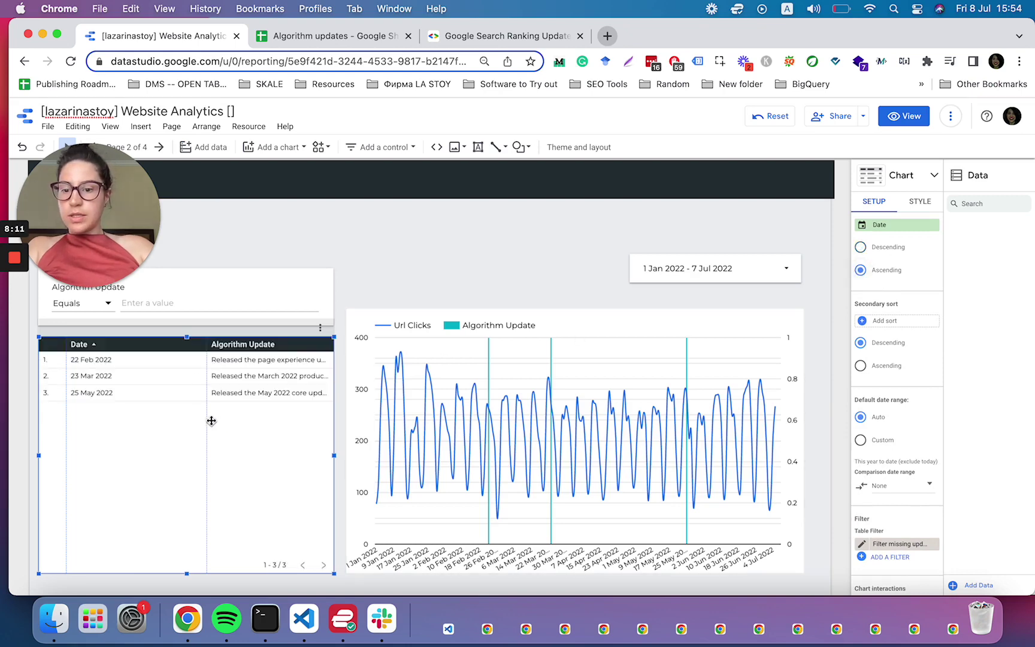
drag(212, 420, 146, 418)
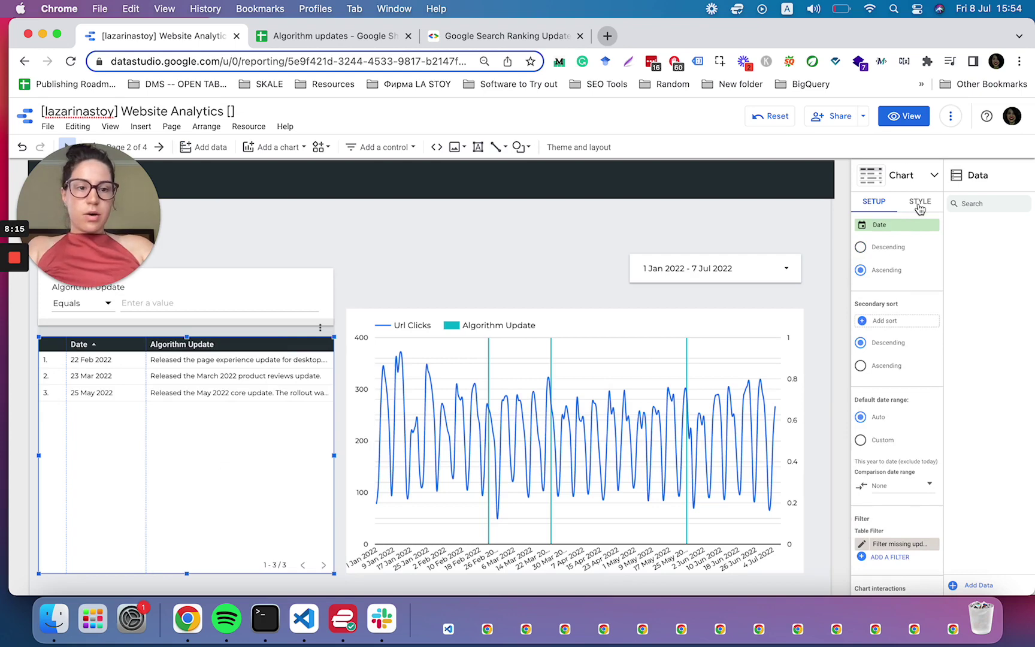
- Wrap text in the table body and header, hide row numbers, and widen Algorithm Update further
click(920, 201)
scroll(905, 368, down, 5)
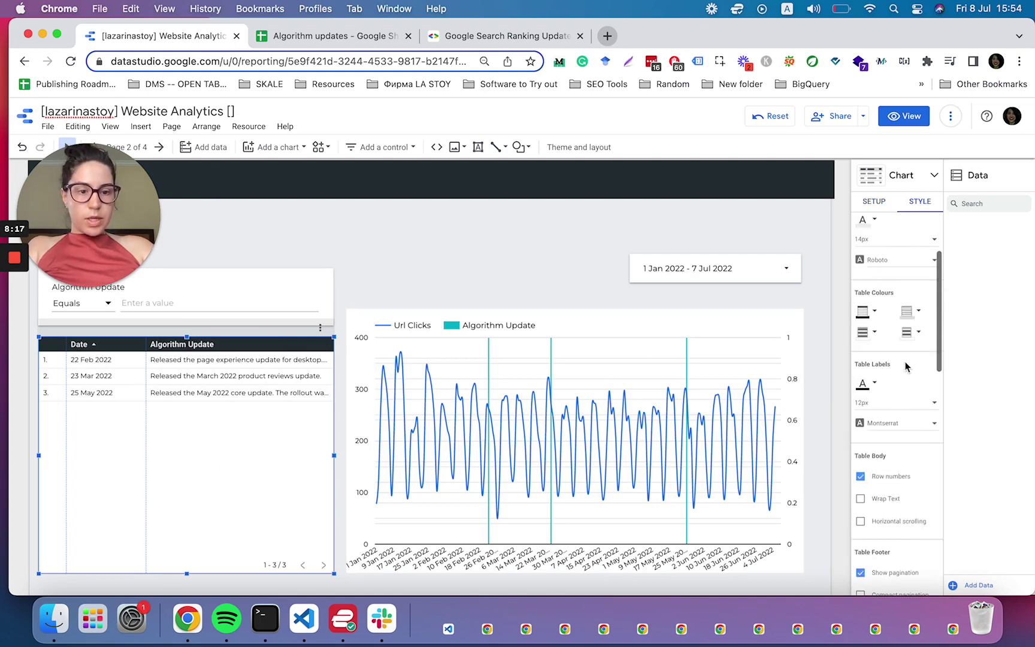
click(860, 492)
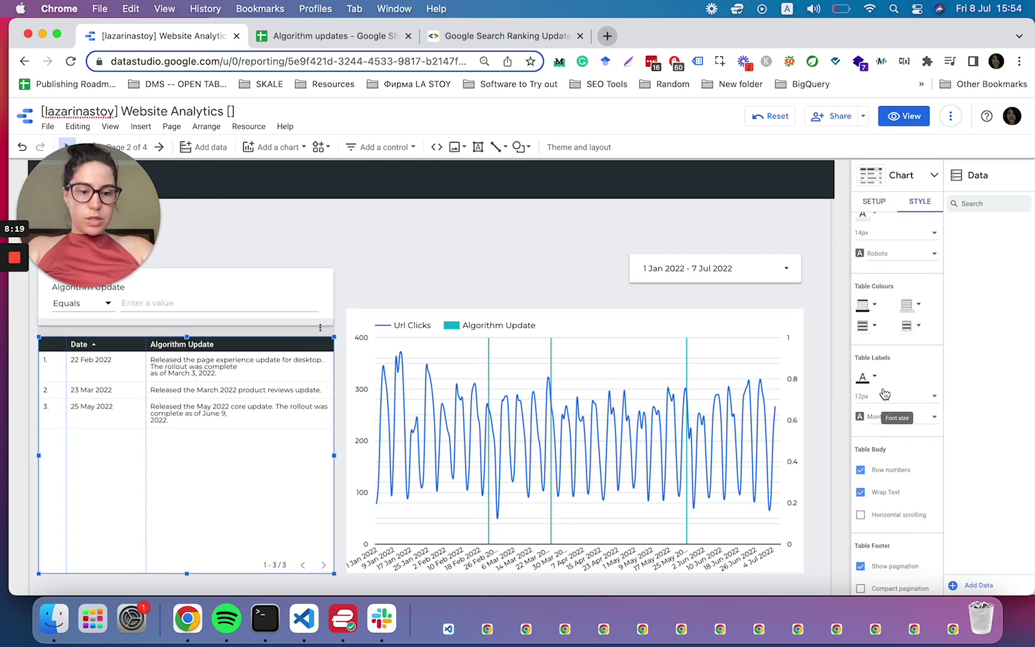
scroll(885, 395, up, 3)
click(860, 314)
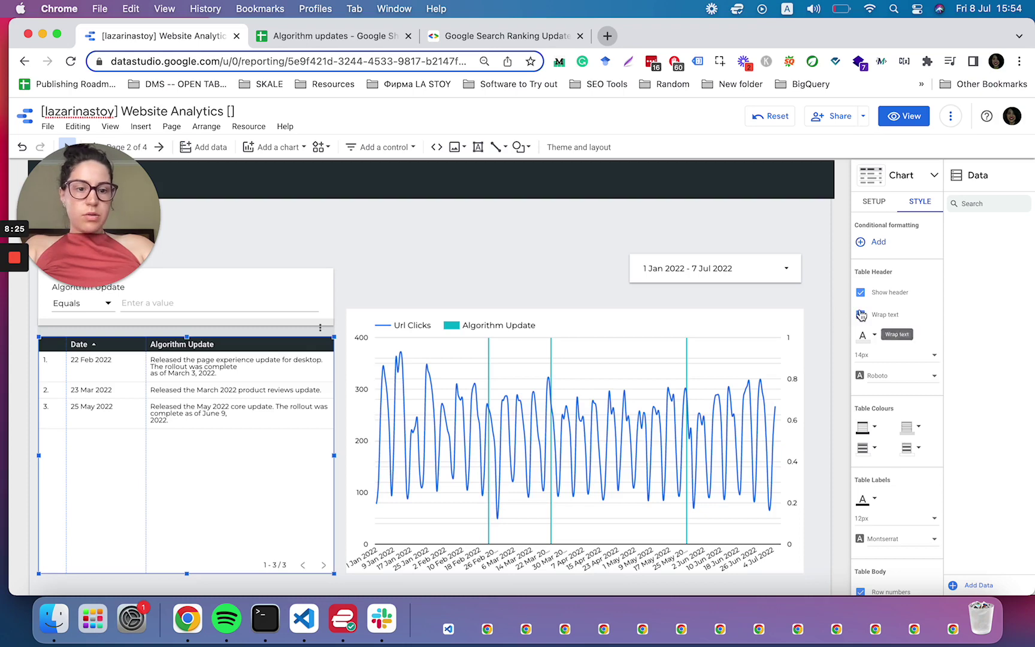
scroll(862, 413, down, 3)
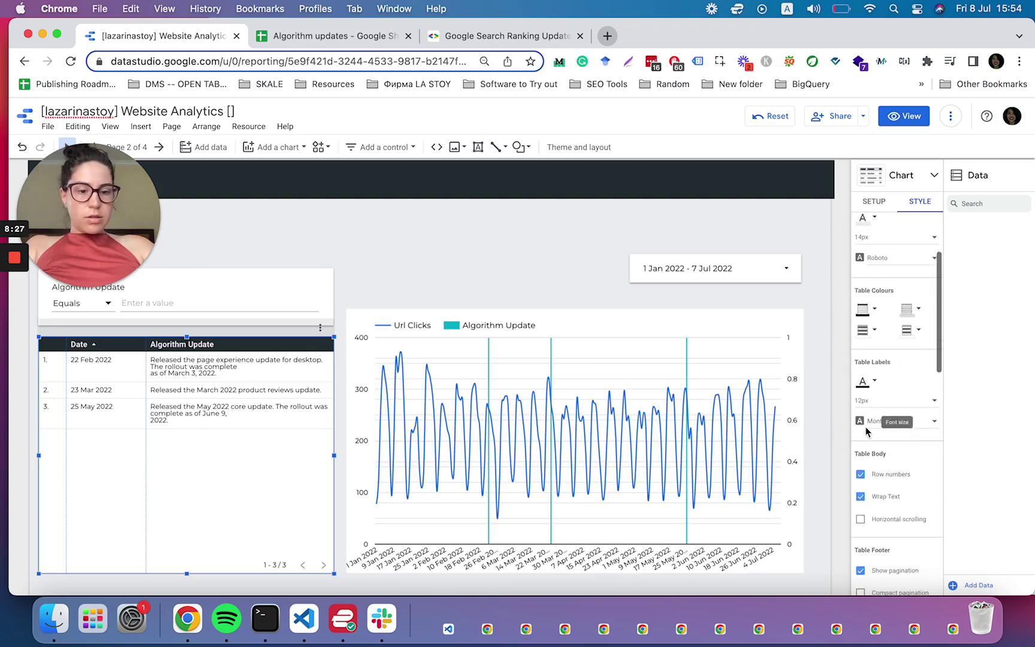
click(860, 476)
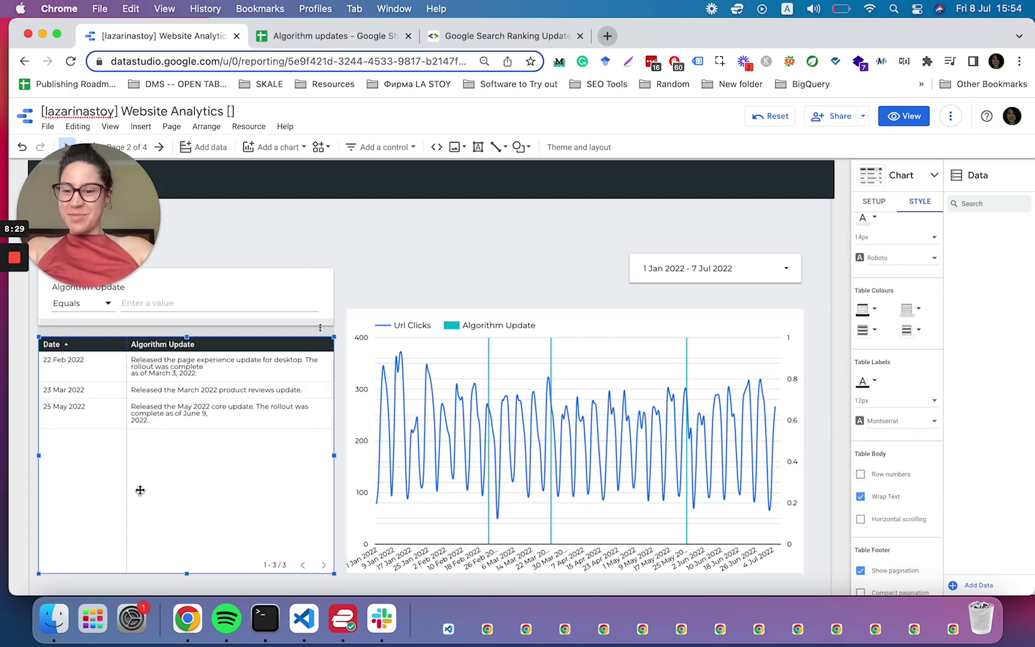
drag(127, 490, 92, 485)
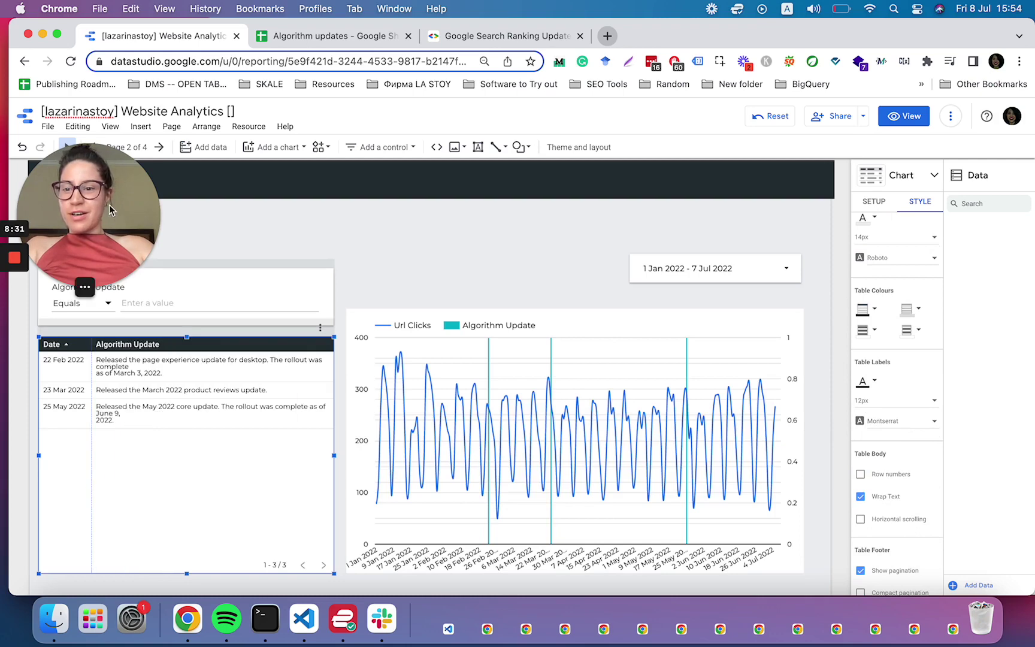
drag(96, 265, 96, 580)
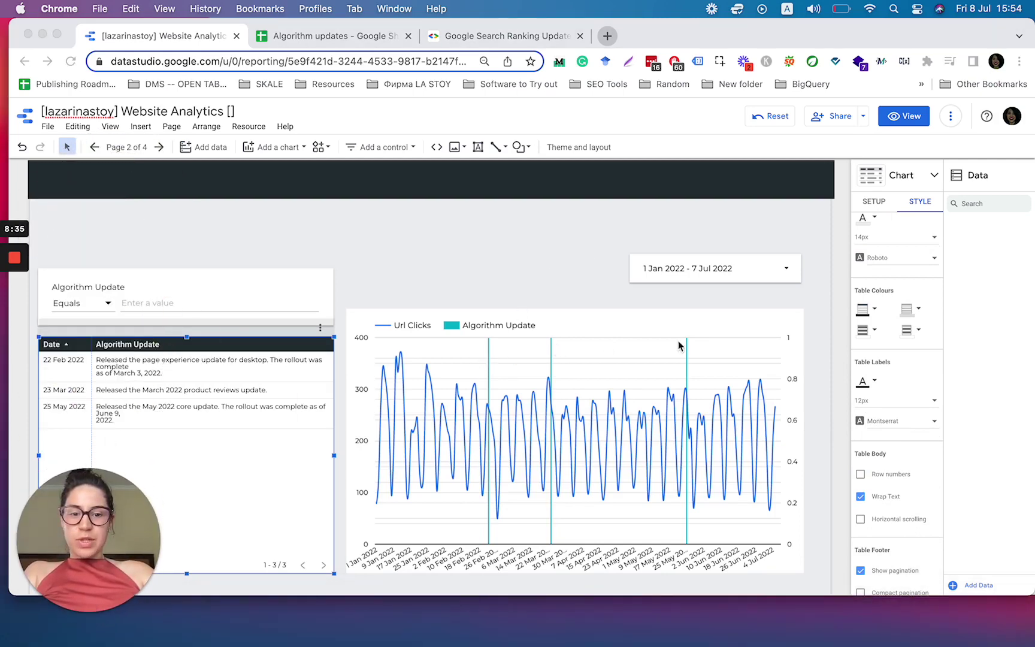
- Change the Algorithm Update filter's match type from Equals to Contains
click(777, 267)
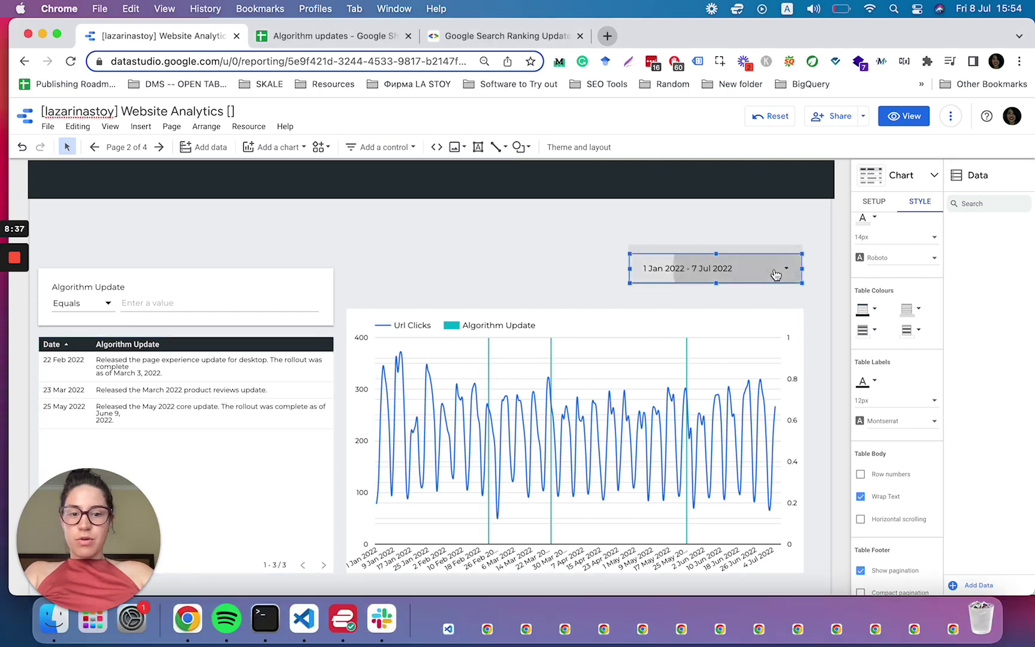
click(776, 267)
click(728, 231)
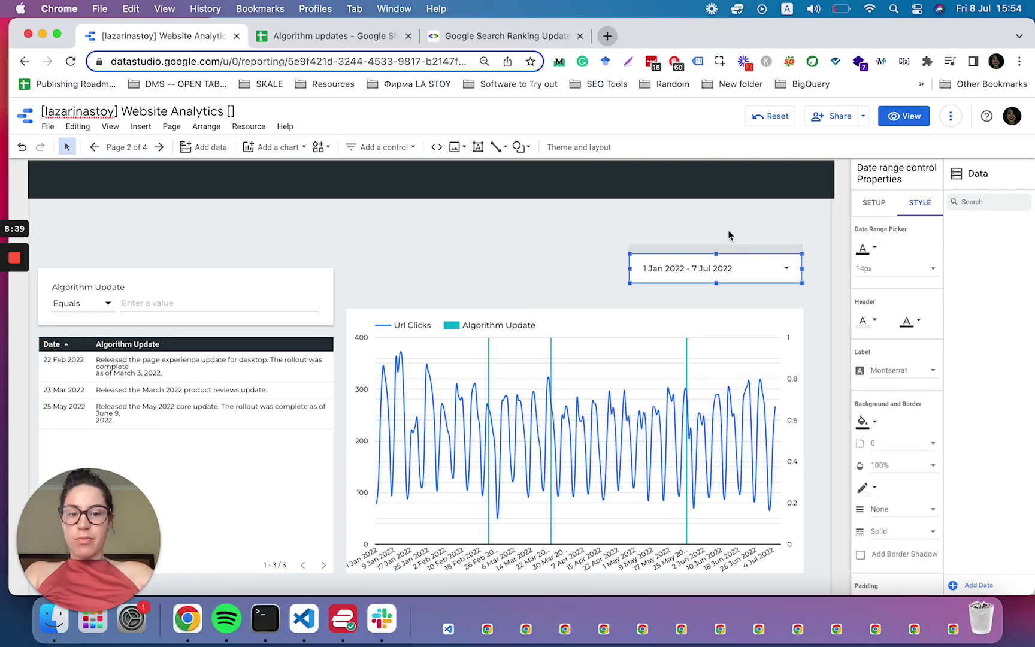
click(148, 302)
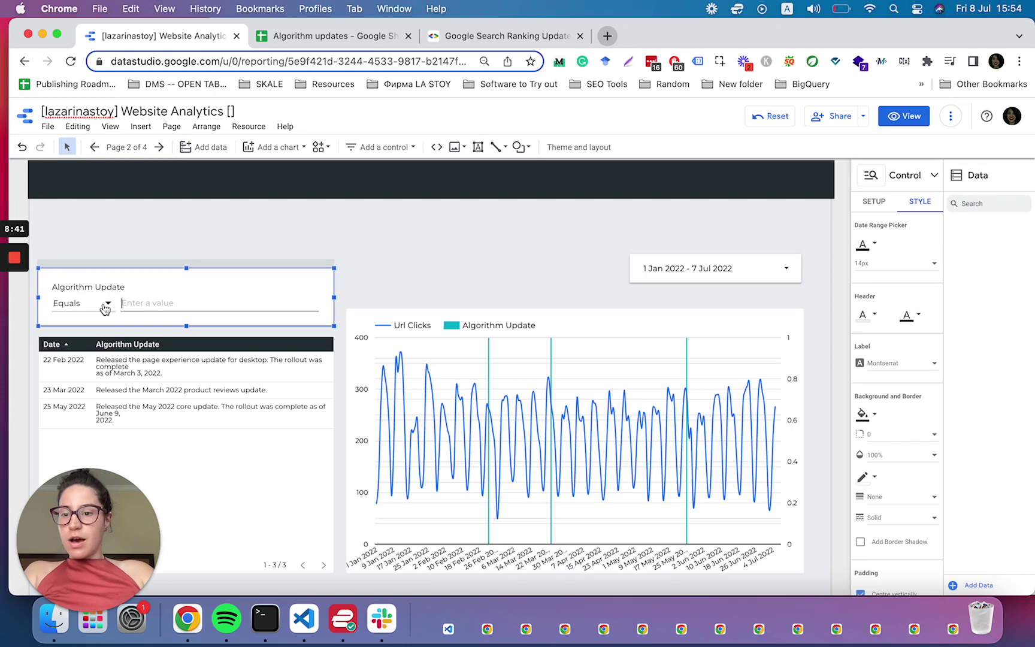
click(66, 303)
click(68, 333)
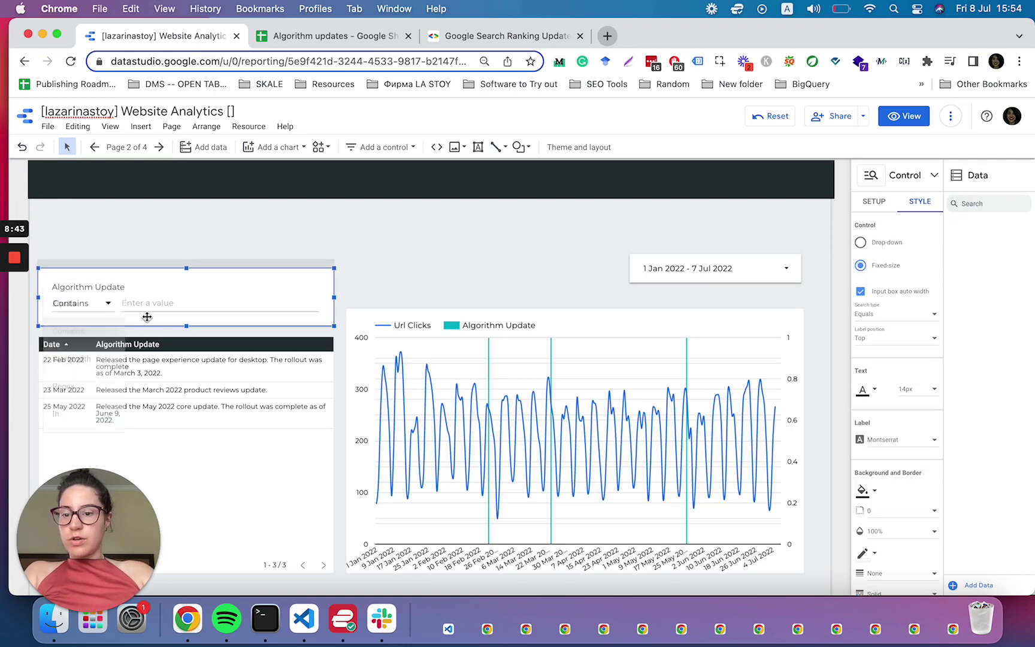
- Test the filter with 'page experience', then clear the value to show all updates
click(151, 303)
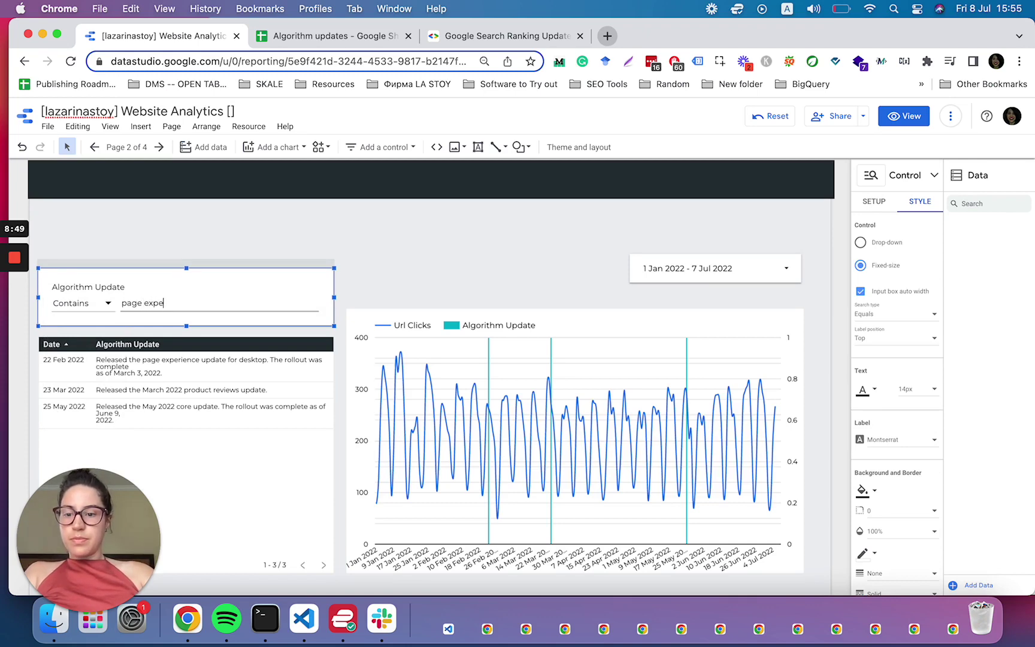
text(page experience)
key(Return)
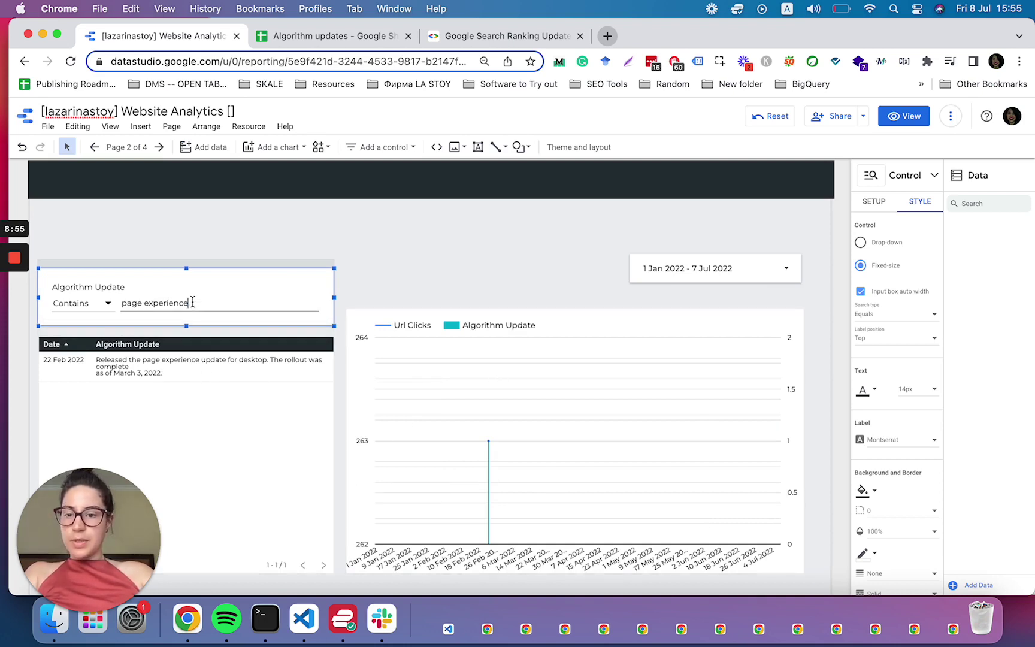
drag(192, 303, 103, 307)
key(BackSpace)
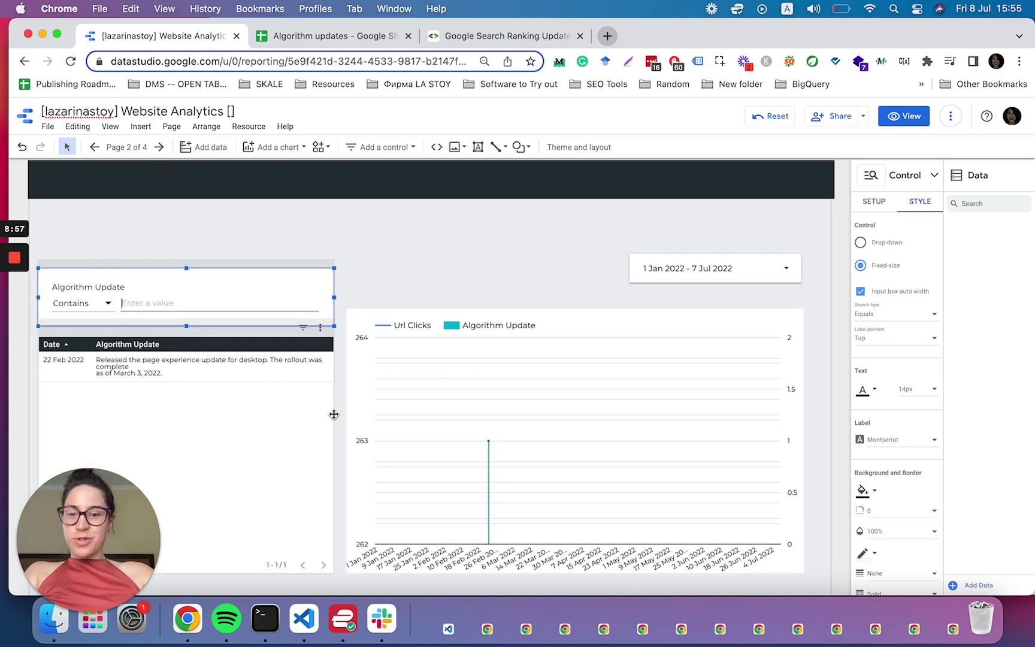